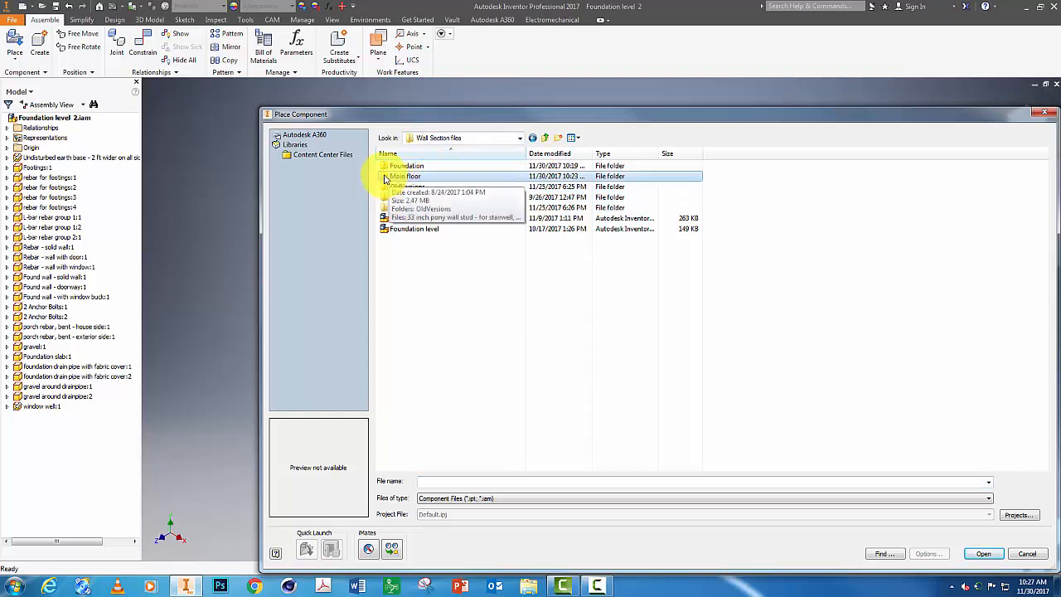
- Place one Sill Plate 1- Redwood part from the Main floor folder above the foundation wall with the window buck
{"action": "double_click", "coordinate": [386, 177]}
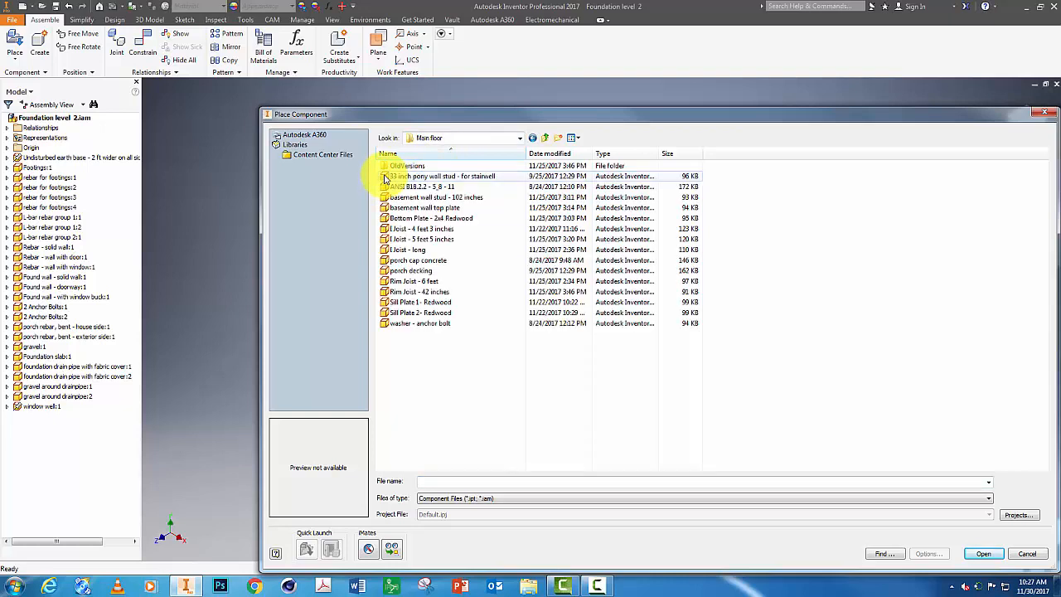
{"action": "left_click", "coordinate": [426, 304]}
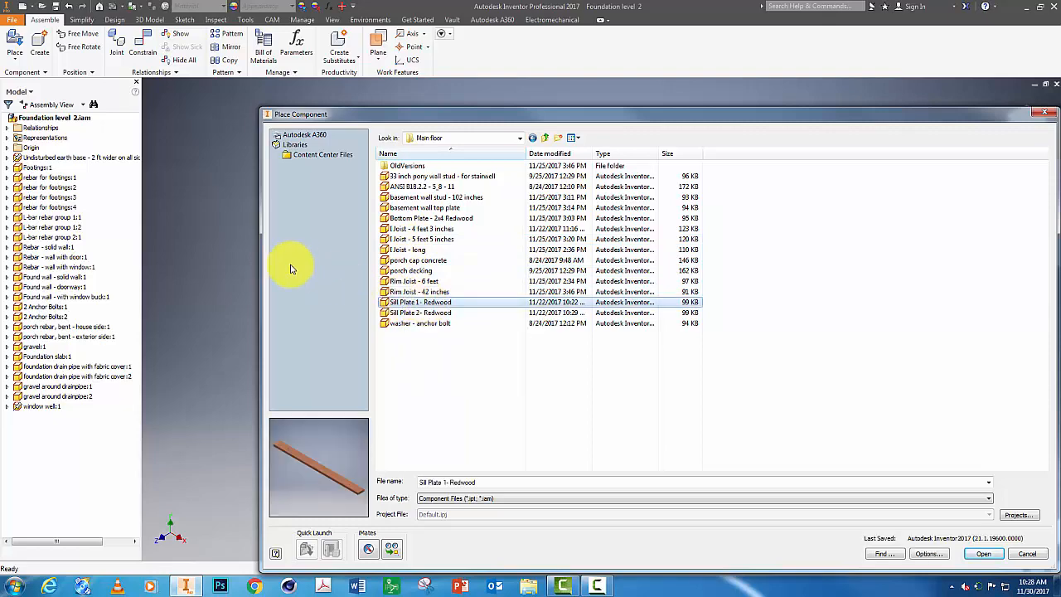
{"action": "double_click", "coordinate": [407, 302]}
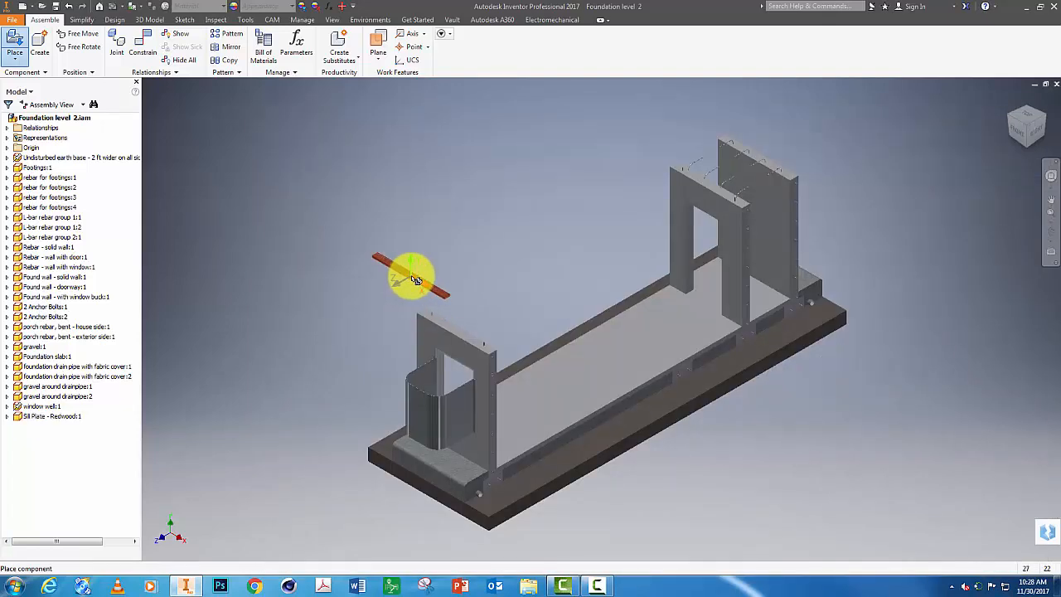
{"action": "key", "text": "Escape"}
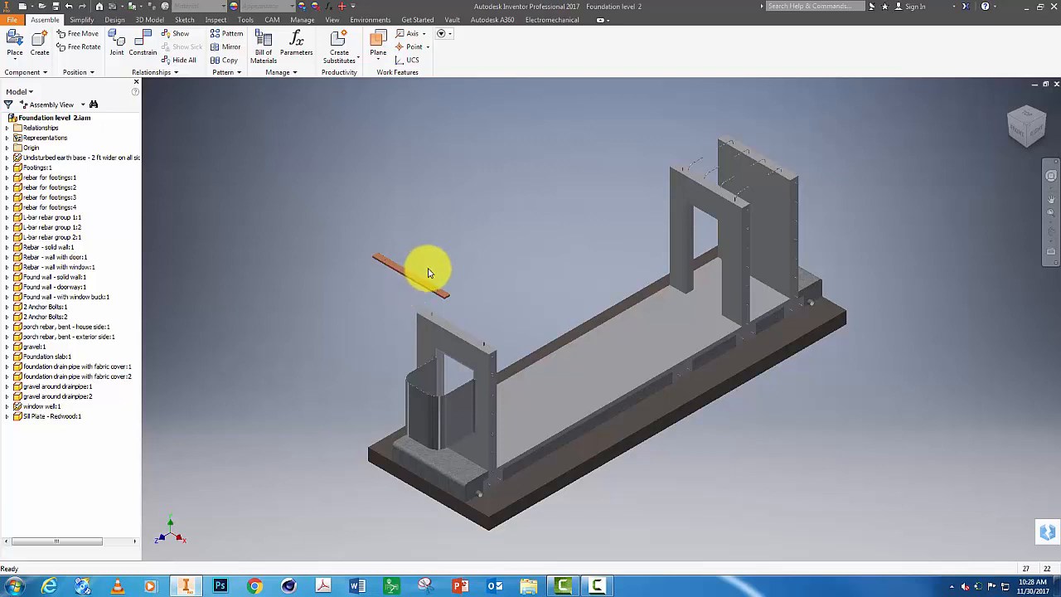
- Mate the sill plate's hidden bottom face to the top face of the window foundation wall with zero offset
{"action": "scroll", "coordinate": [429, 273], "scroll_direction": "down", "scroll_amount": 5}
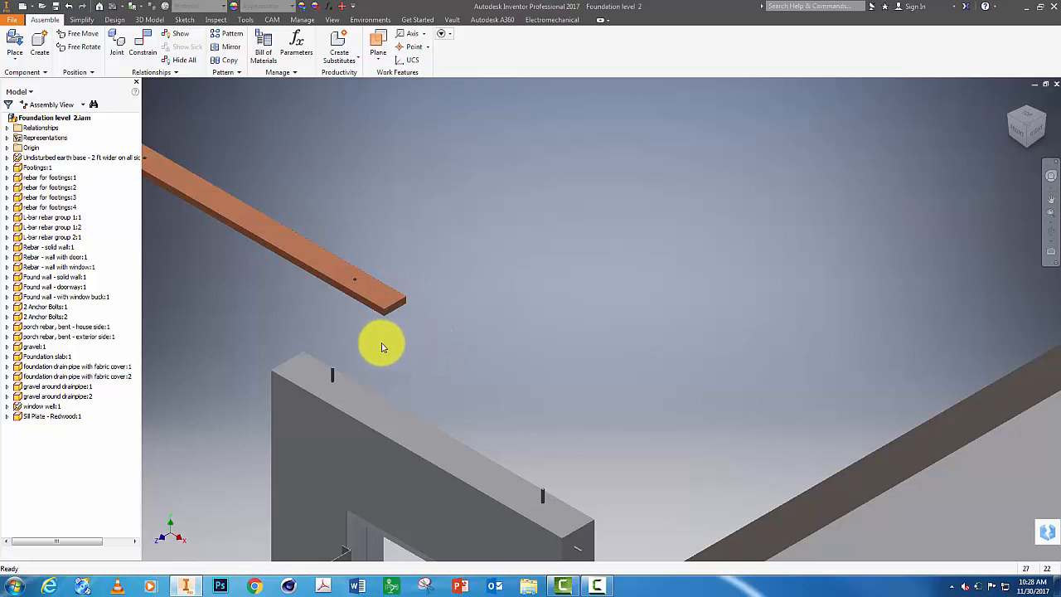
{"action": "left_click", "coordinate": [143, 41]}
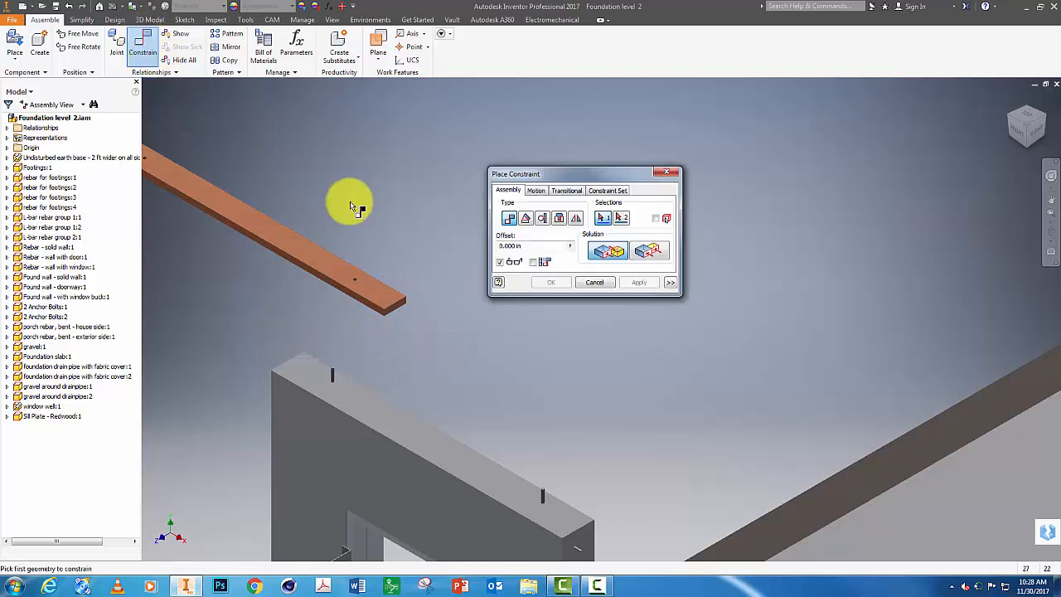
{"action": "right_click", "coordinate": [331, 265]}
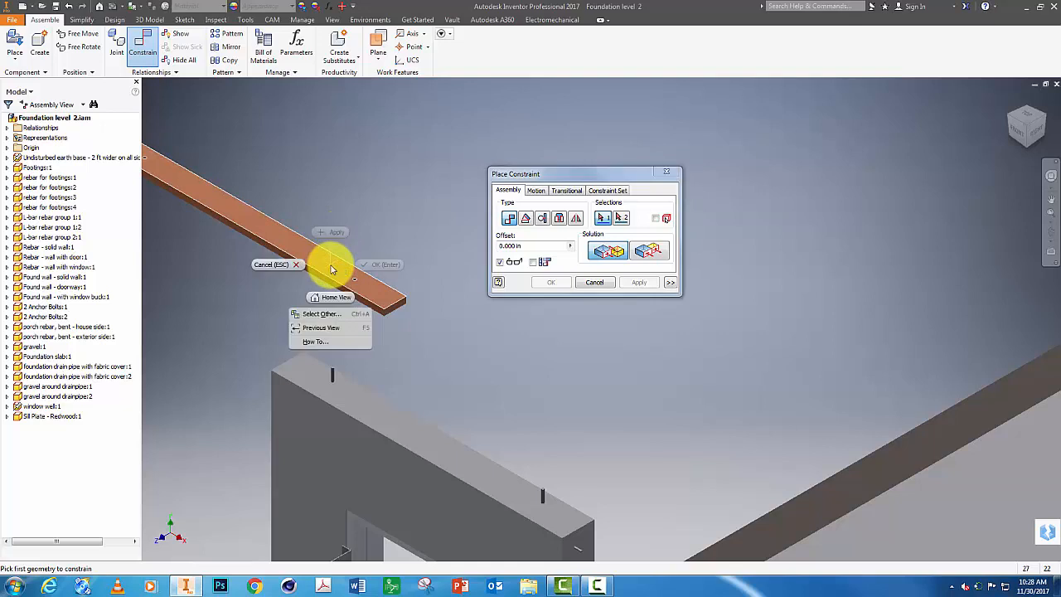
{"action": "left_click", "coordinate": [324, 315]}
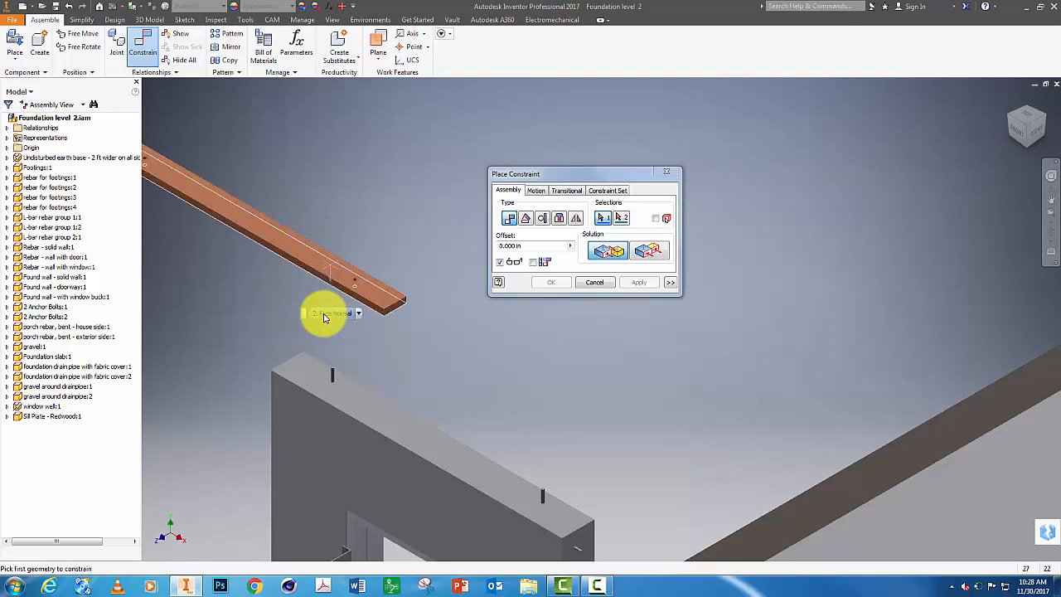
{"action": "left_click", "coordinate": [324, 315]}
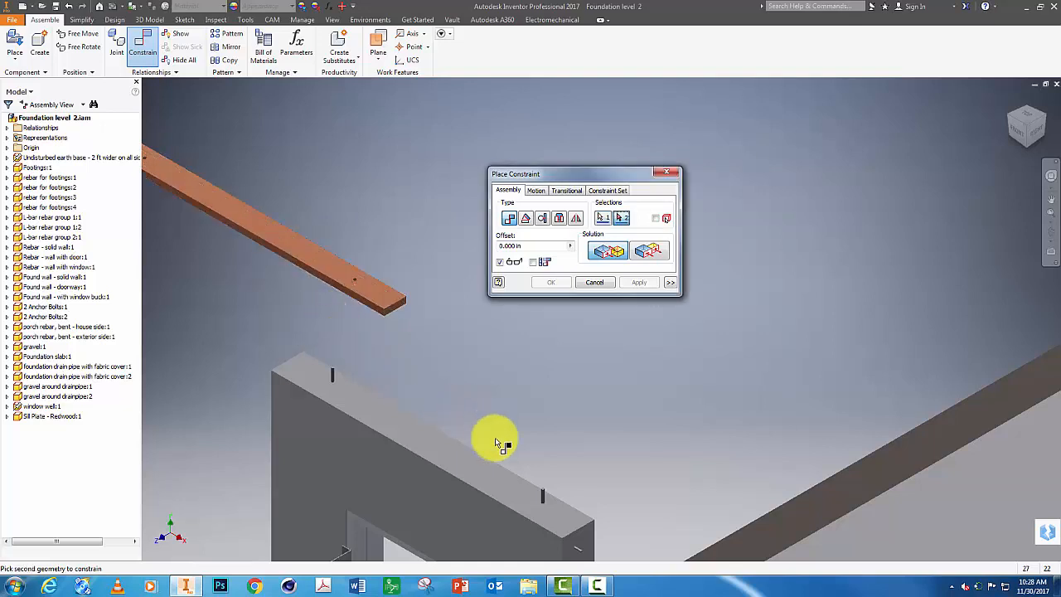
{"action": "left_click", "coordinate": [516, 500]}
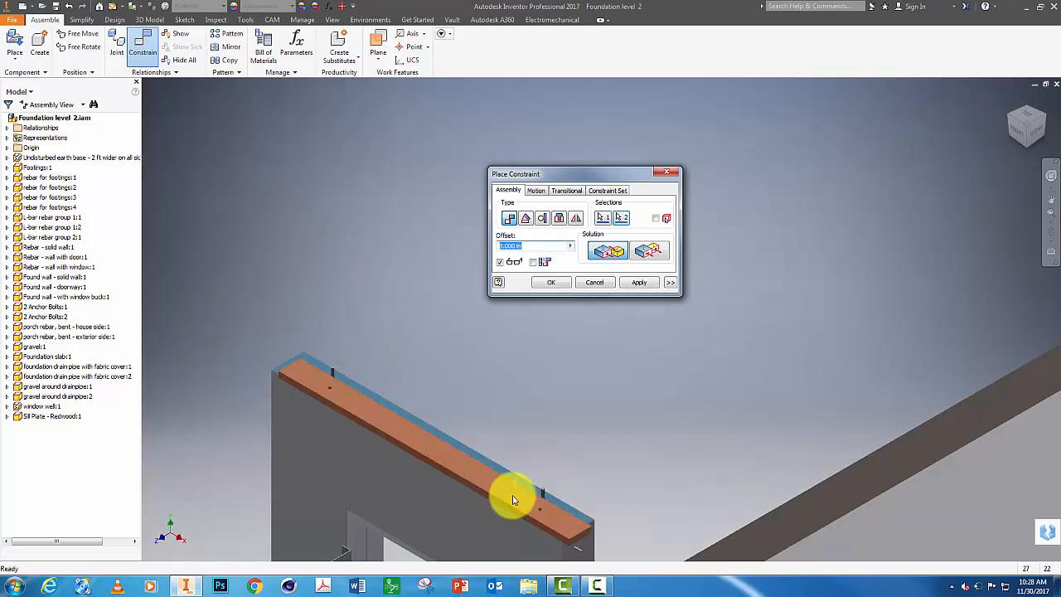
{"action": "left_click", "coordinate": [638, 283]}
- Constrain the sill plate's hidden long side face flush with the window wall's hidden slab-side face
{"action": "scroll", "coordinate": [479, 414], "scroll_direction": "up", "scroll_amount": 5}
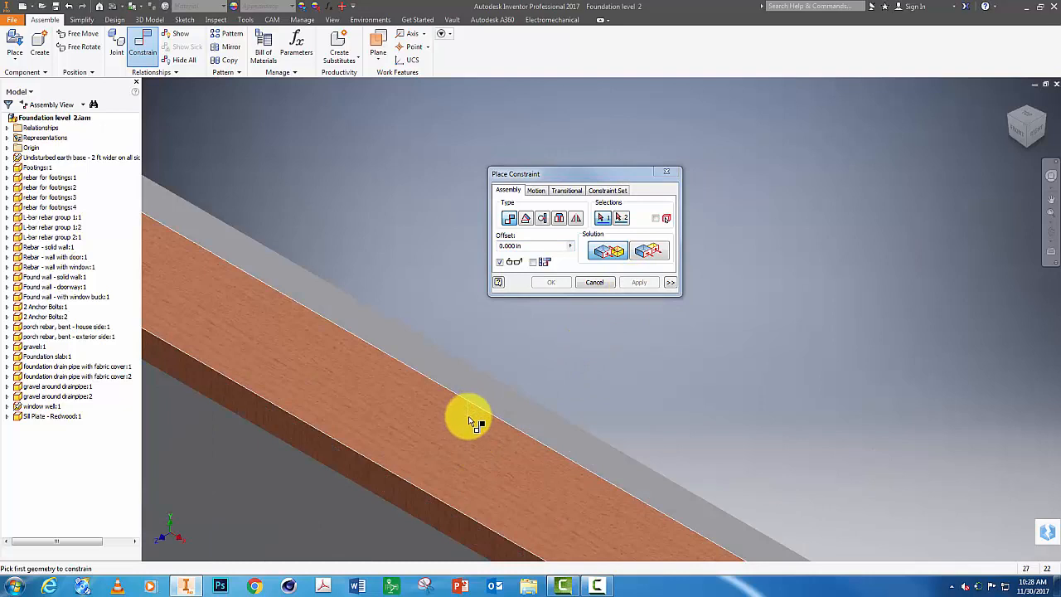
{"action": "right_click", "coordinate": [469, 417]}
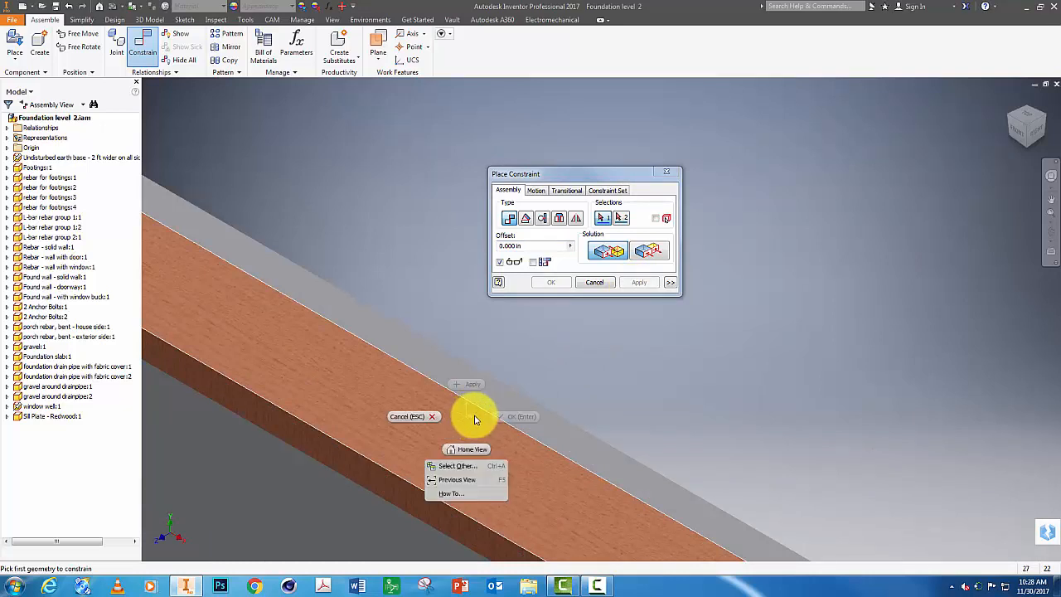
{"action": "left_click", "coordinate": [464, 468]}
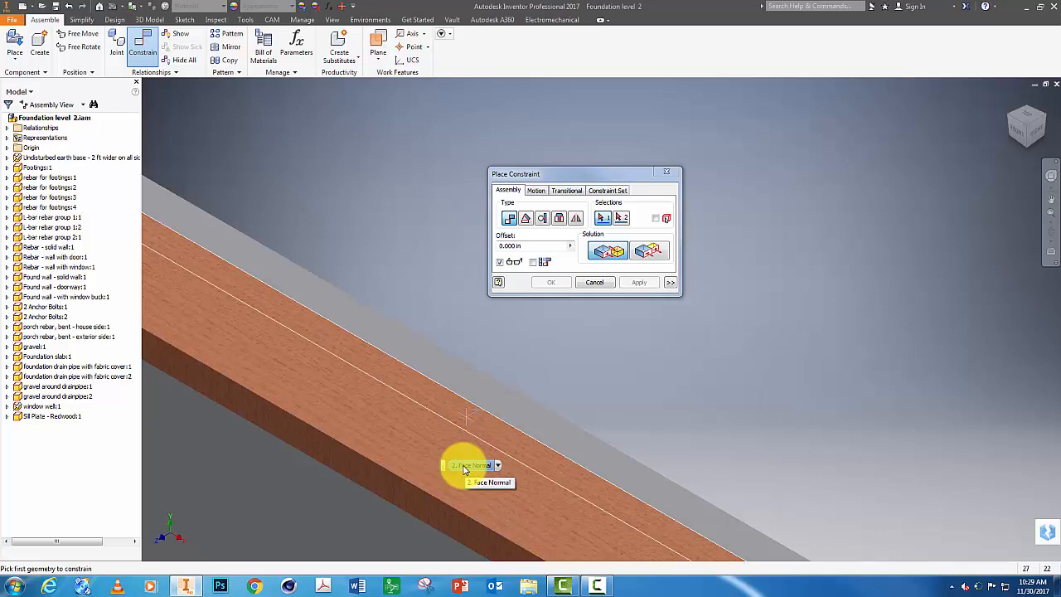
{"action": "left_click", "coordinate": [464, 468]}
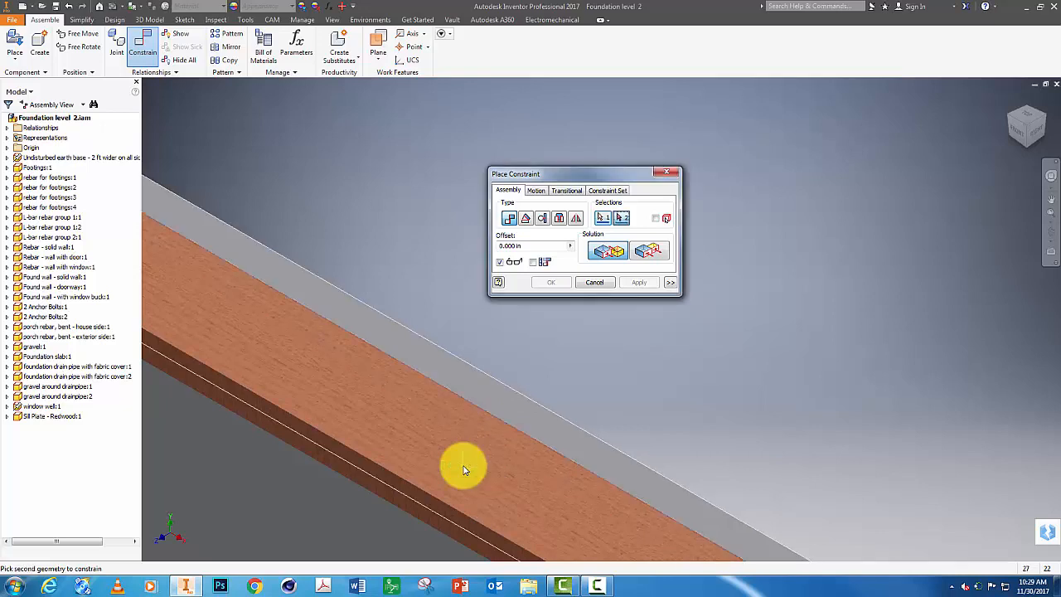
{"action": "scroll", "coordinate": [638, 444], "scroll_direction": "down", "scroll_amount": 3}
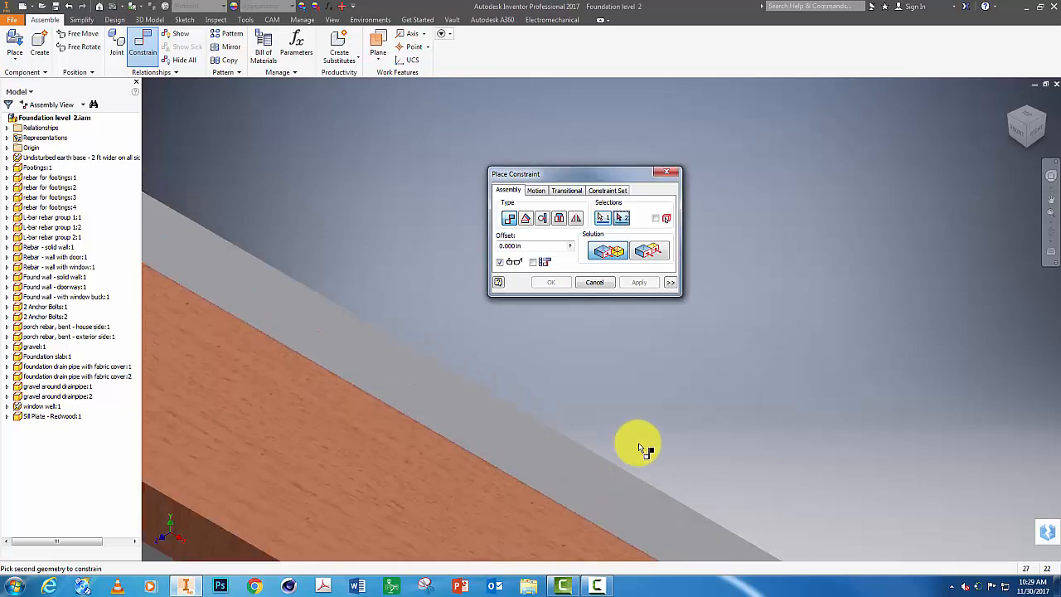
{"action": "scroll", "coordinate": [735, 445], "scroll_direction": "down", "scroll_amount": 2}
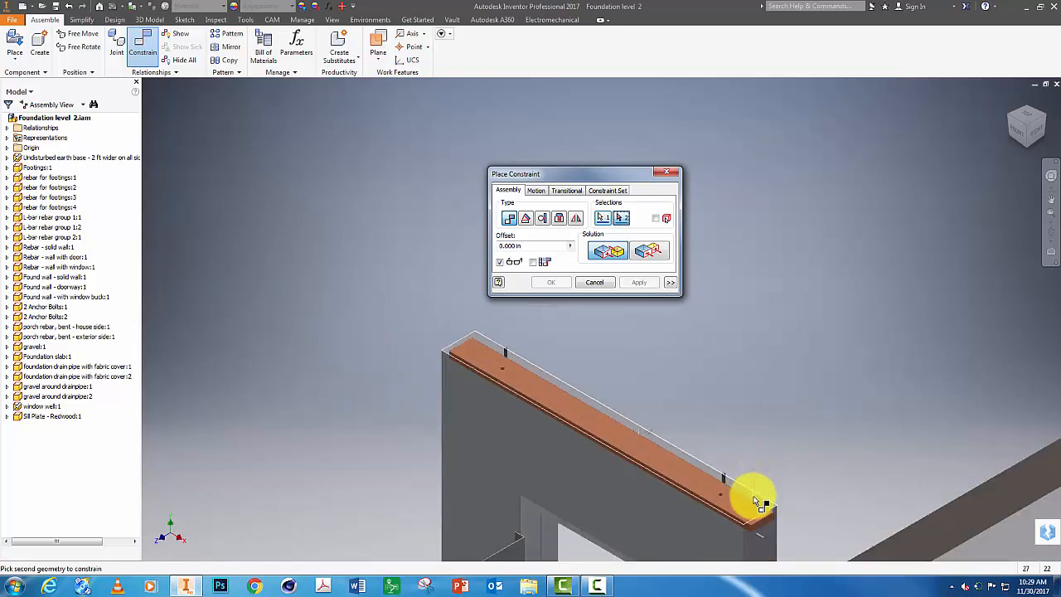
{"action": "right_click", "coordinate": [753, 499]}
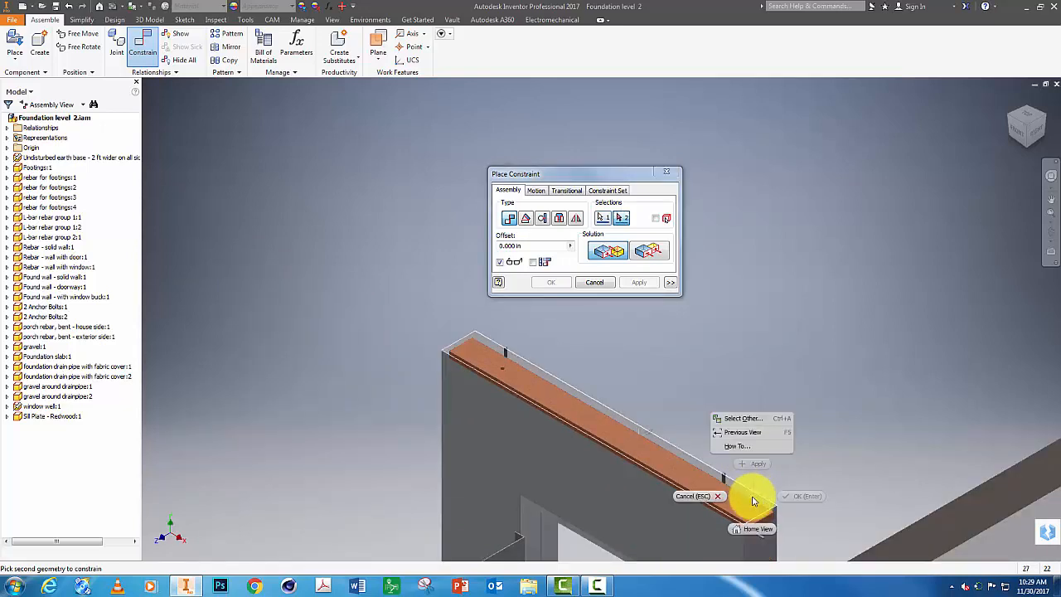
{"action": "left_click", "coordinate": [746, 419]}
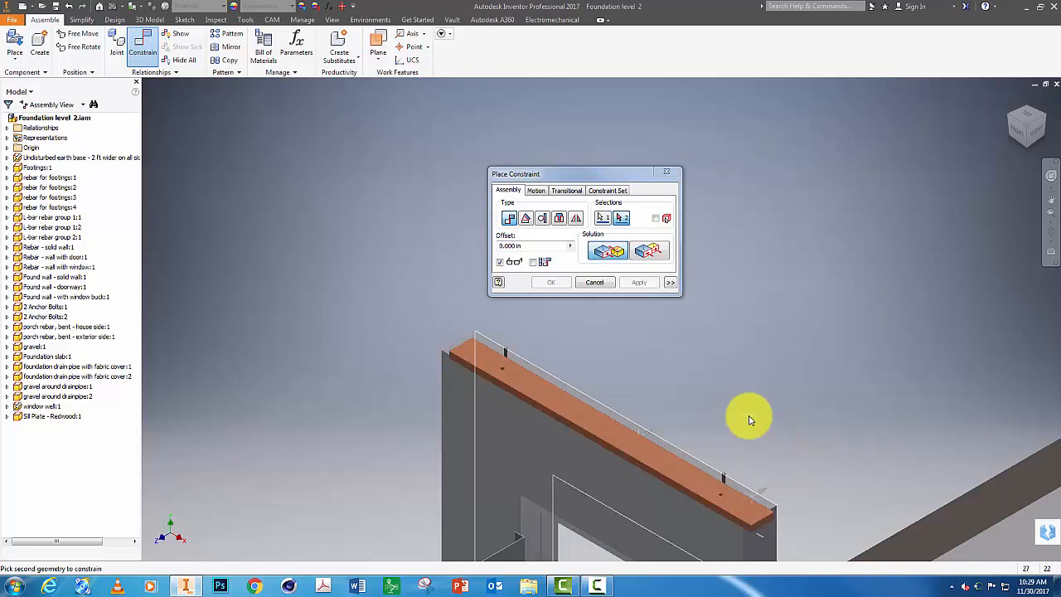
{"action": "left_click", "coordinate": [750, 420]}
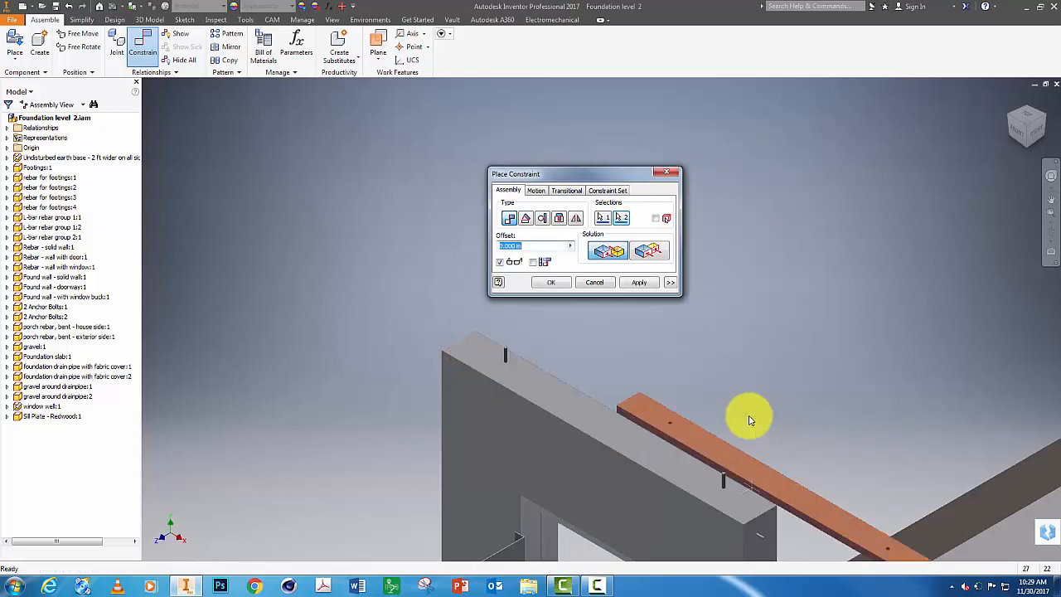
{"action": "left_click", "coordinate": [647, 252]}
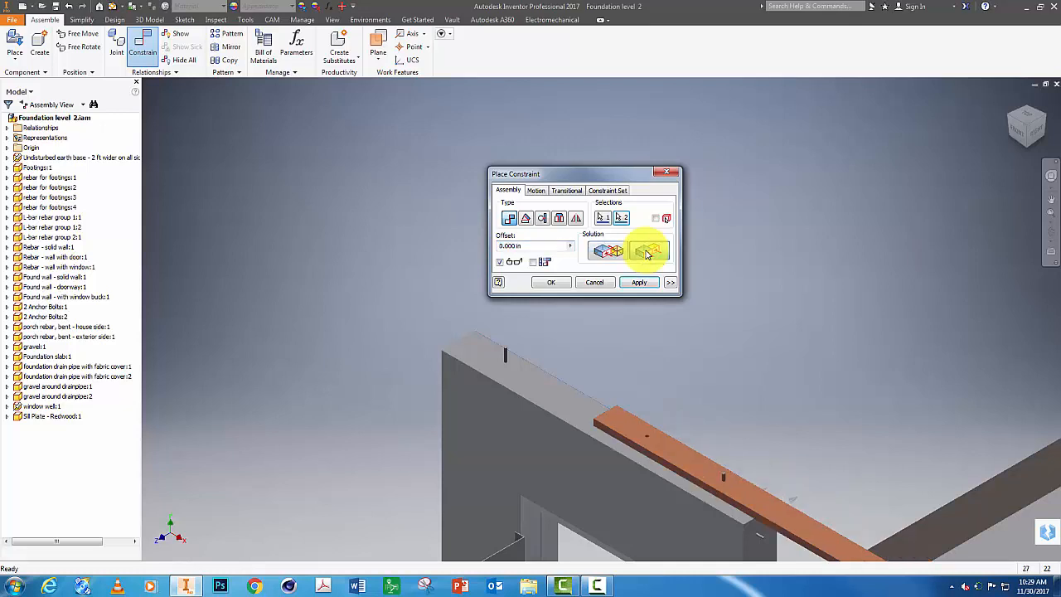
{"action": "left_click", "coordinate": [642, 283]}
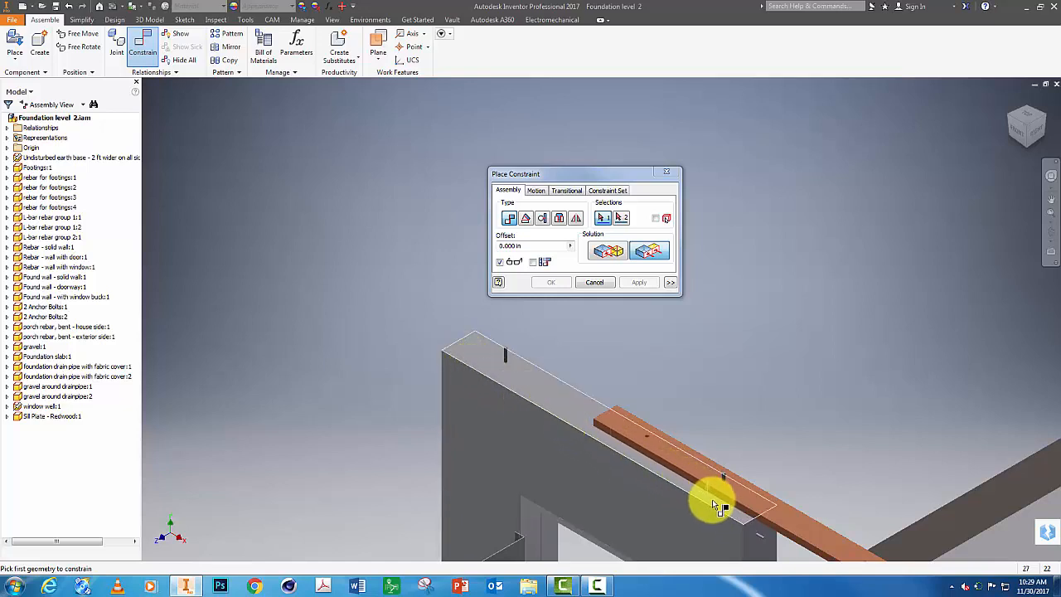
- Constrain the sill plate's end face flush with the end face of the window foundation wall and finish constraining
{"action": "middle_click_drag", "start_coordinate": [832, 474], "coordinate": [696, 310]}
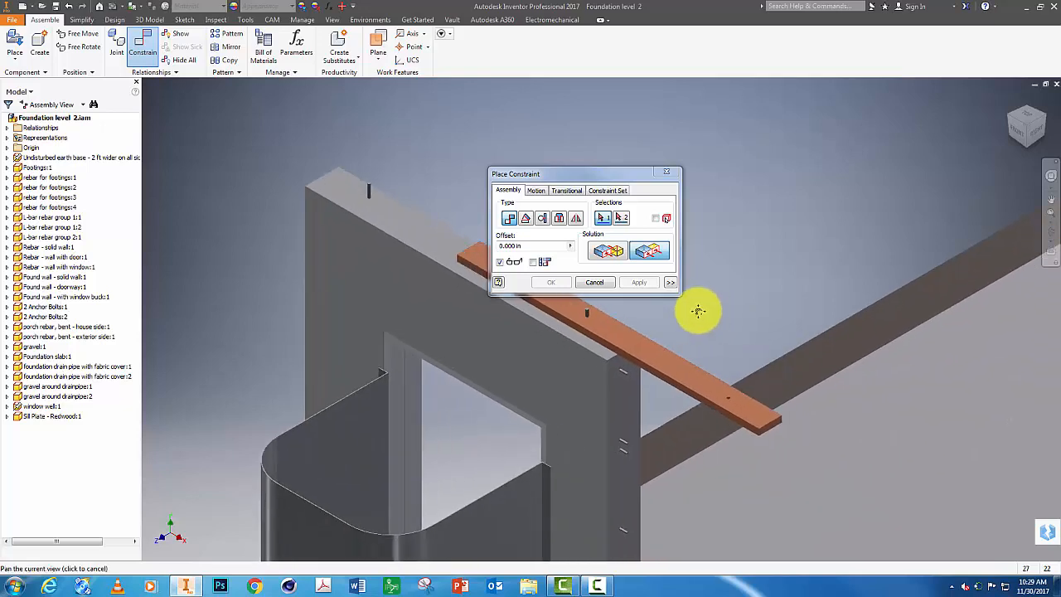
{"action": "left_click", "coordinate": [772, 430]}
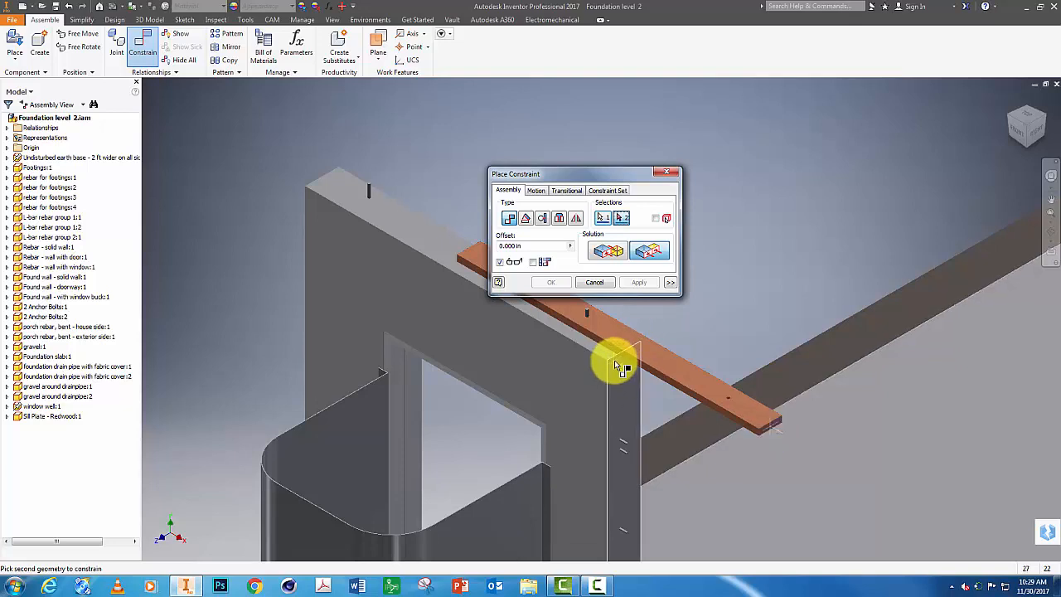
{"action": "left_click", "coordinate": [630, 364]}
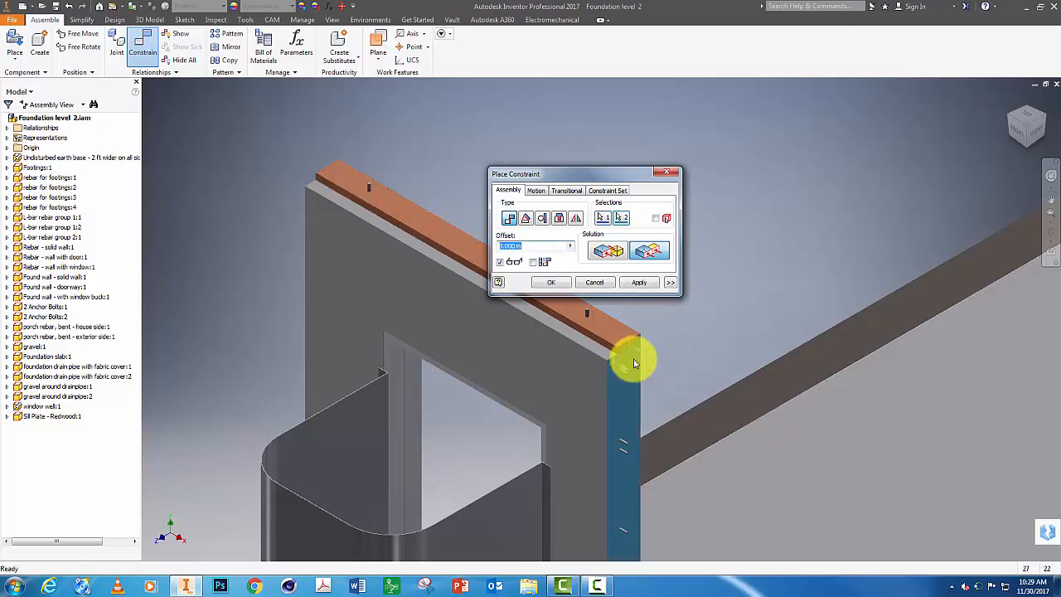
{"action": "left_click", "coordinate": [639, 284]}
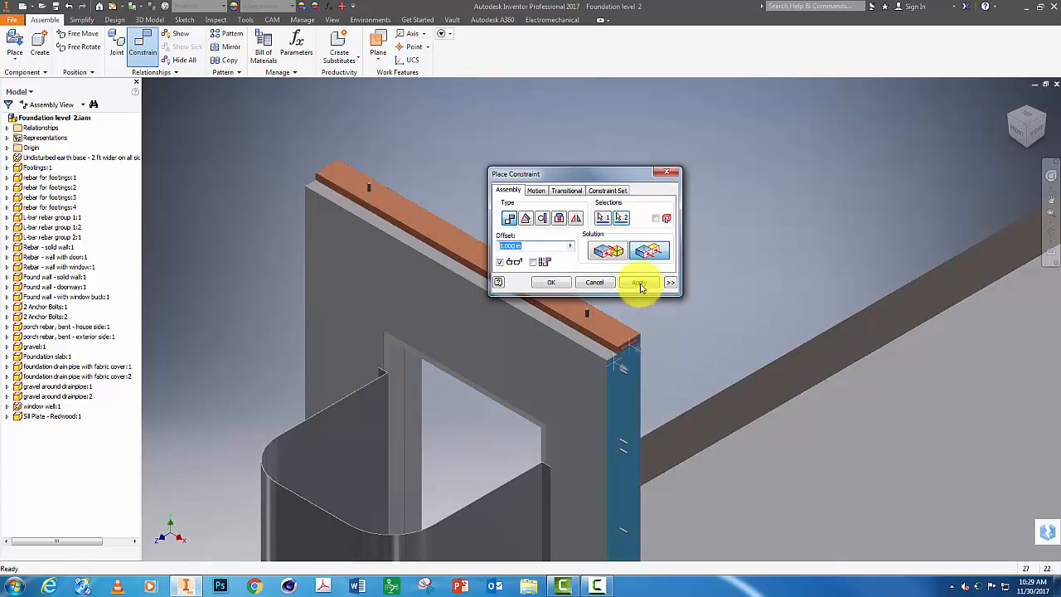
{"action": "left_click", "coordinate": [550, 282]}
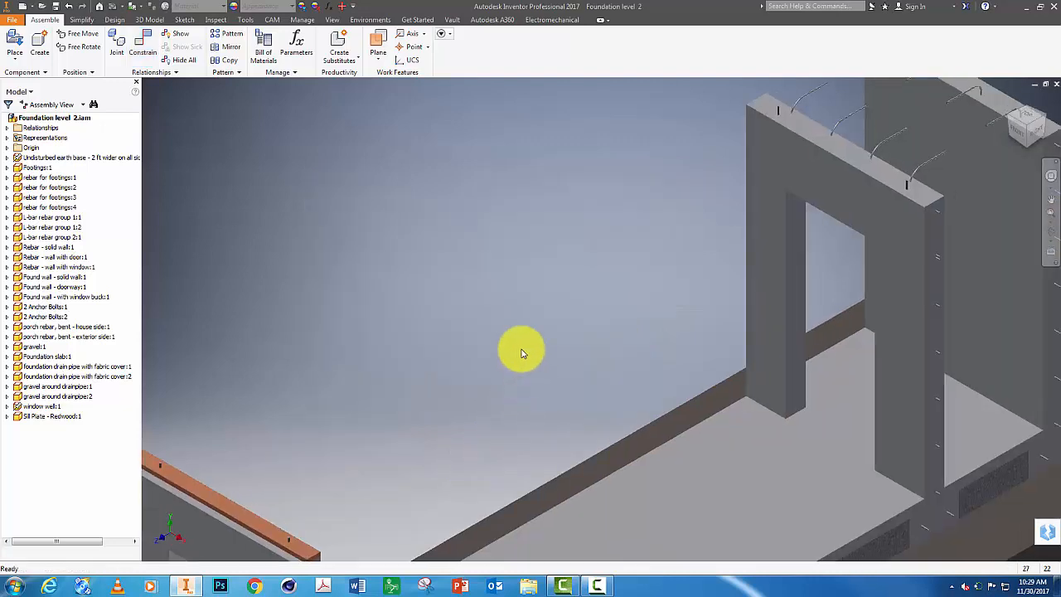
- Place one Sill Plate 2- Redwood part beside the foundation wall with the doorway
{"action": "scroll", "coordinate": [525, 292], "scroll_direction": "up", "scroll_amount": 3}
{"action": "middle_click_drag", "start_coordinate": [525, 292], "coordinate": [462, 339]}
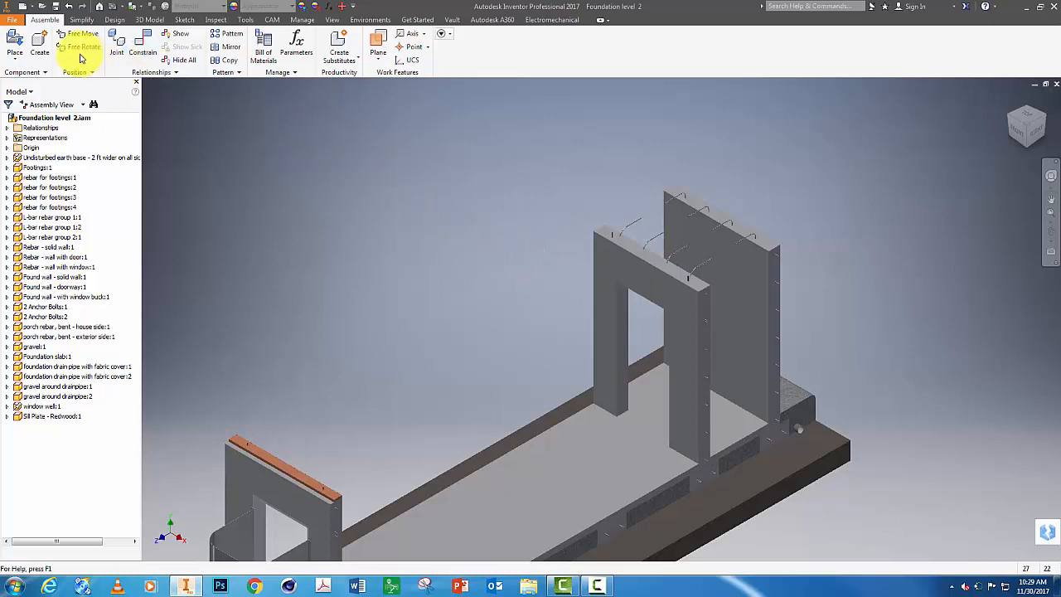
{"action": "left_click", "coordinate": [14, 41]}
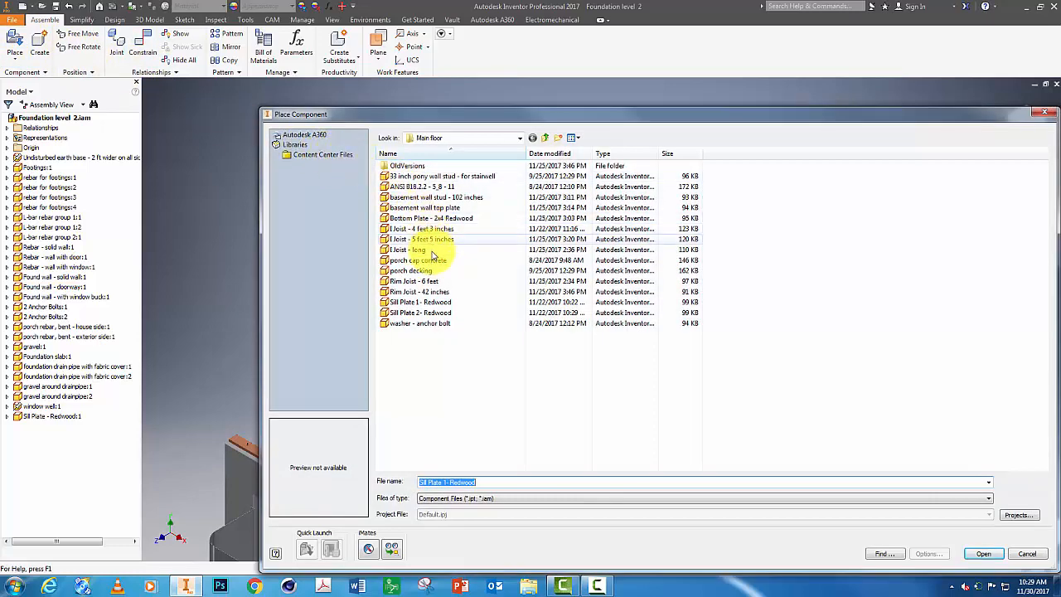
{"action": "left_click", "coordinate": [418, 312]}
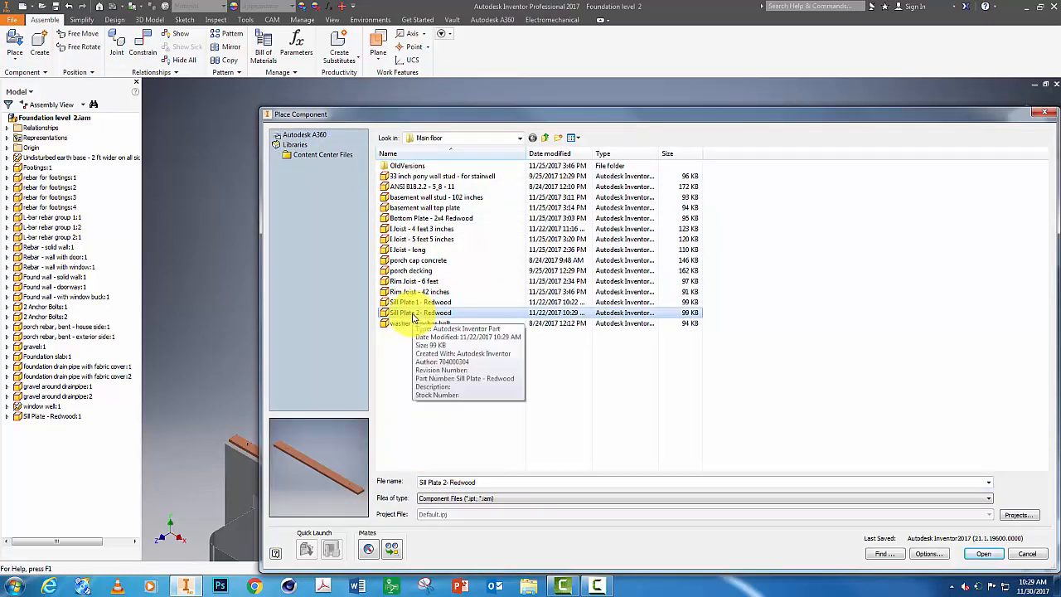
{"action": "double_click", "coordinate": [415, 315]}
{"action": "left_click", "coordinate": [533, 214]}
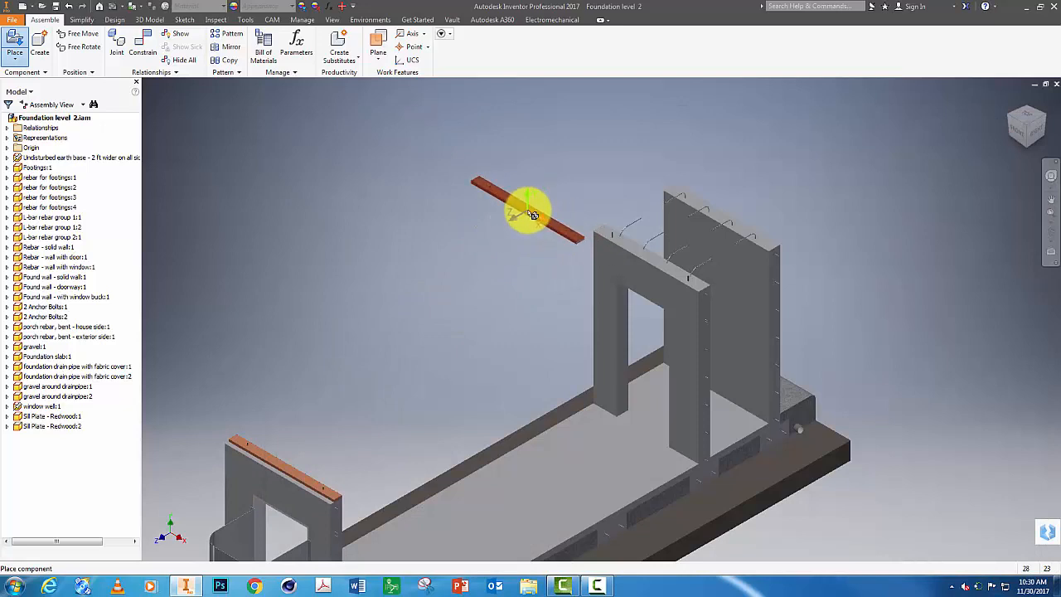
{"action": "key", "text": "Escape"}
- Mate the second sill plate's hidden bottom face to the top face of the doorway foundation wall with zero offset
{"action": "scroll", "coordinate": [575, 269], "scroll_direction": "down", "scroll_amount": 3}
{"action": "key", "text": "c"}
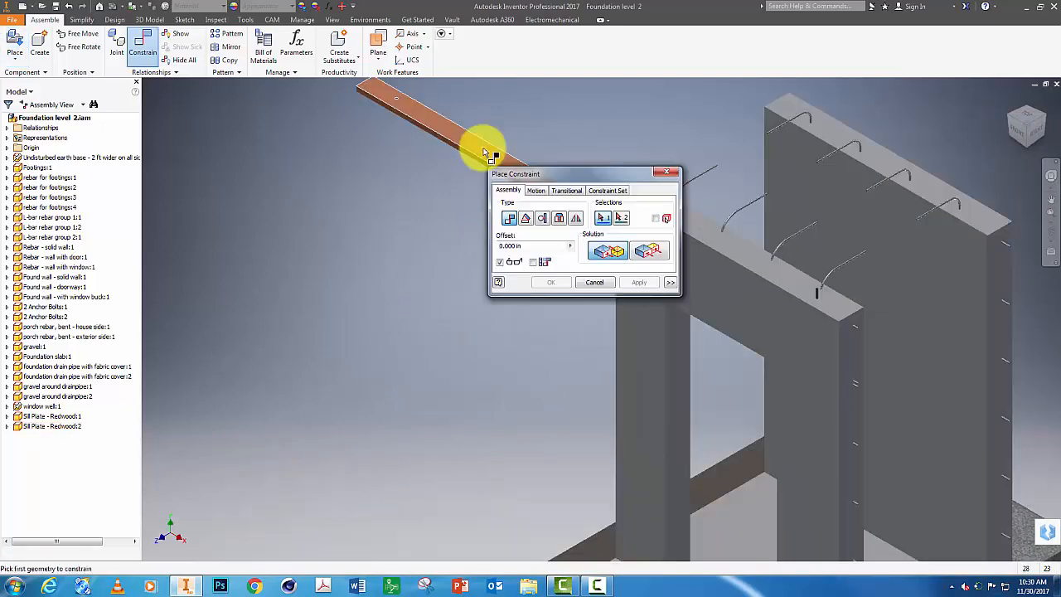
{"action": "right_click", "coordinate": [482, 148]}
{"action": "left_click", "coordinate": [475, 197]}
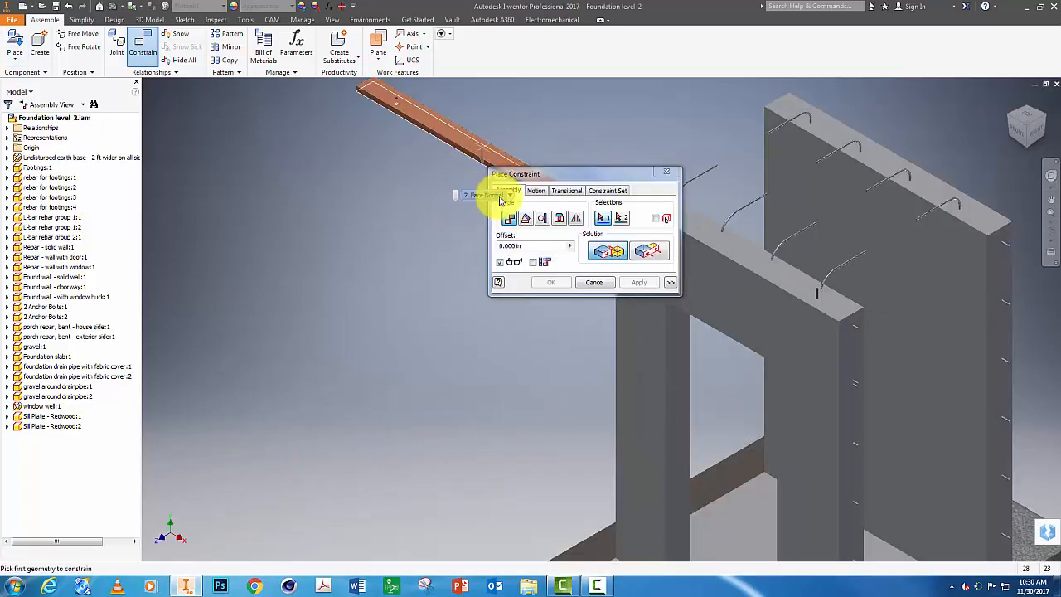
{"action": "left_click", "coordinate": [486, 196]}
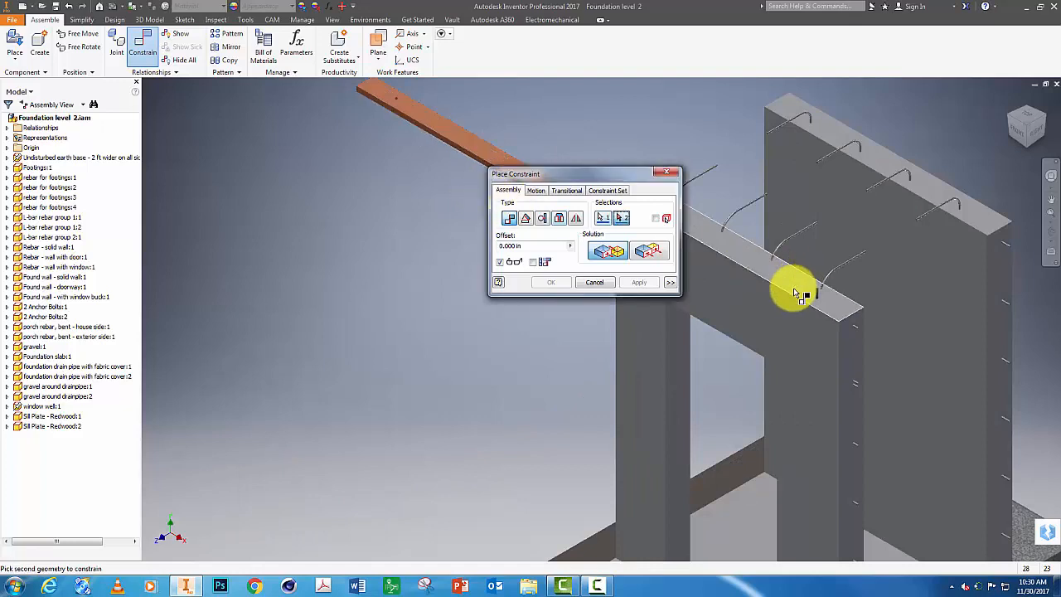
{"action": "left_click", "coordinate": [796, 294]}
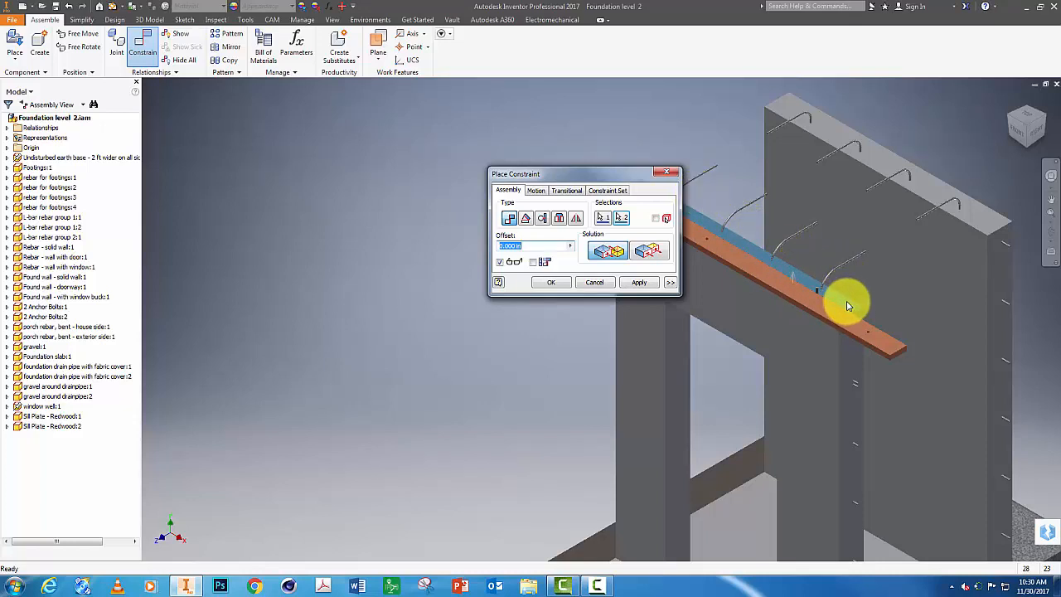
{"action": "left_click", "coordinate": [643, 283]}
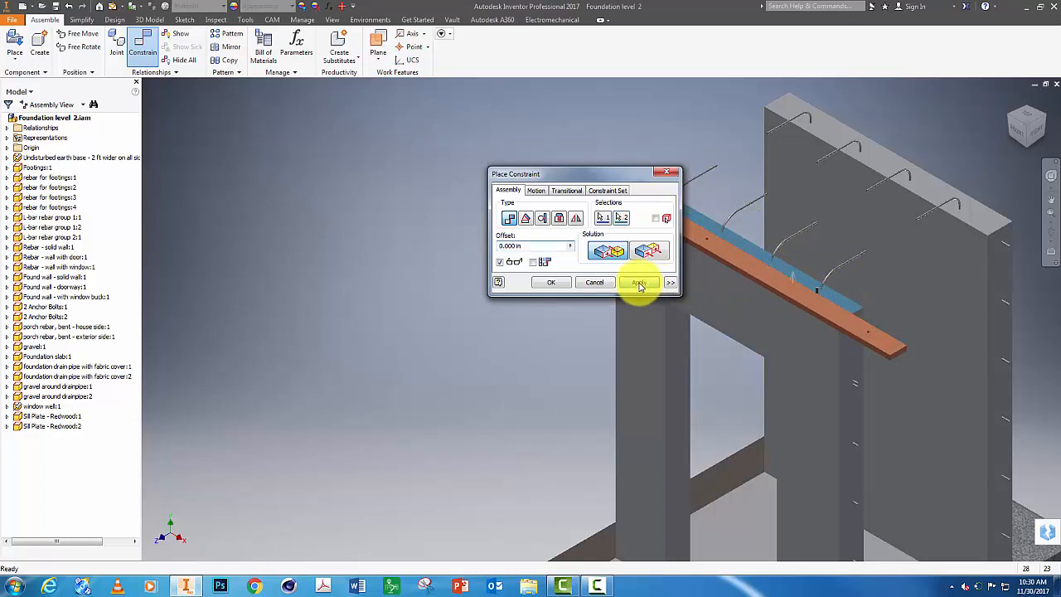
- Constrain the second sill plate's visible long side face flush with the visible side face of the doorway foundation wall
{"action": "left_click", "coordinate": [800, 311]}
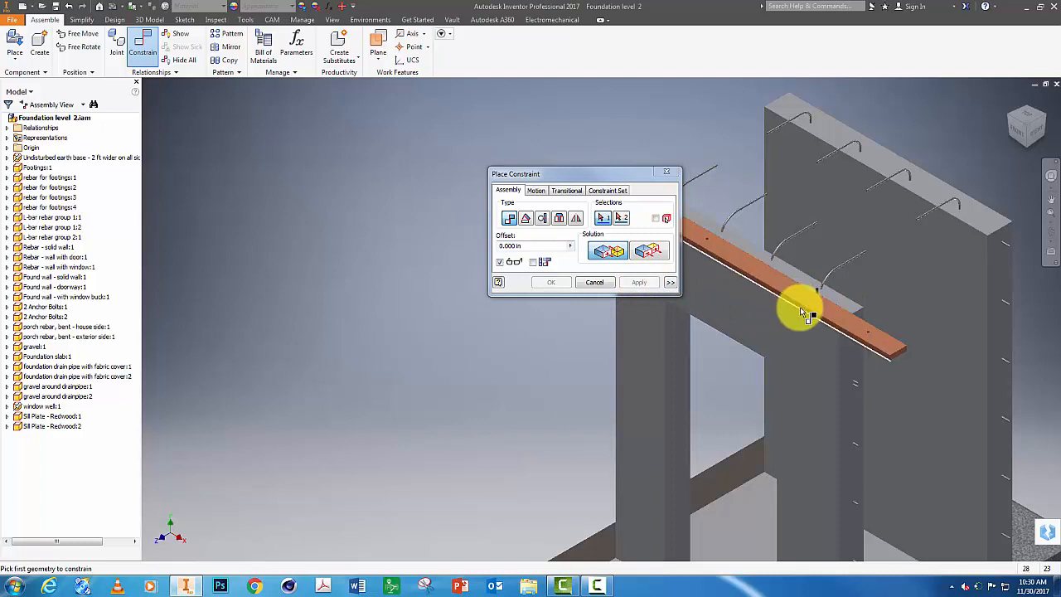
{"action": "scroll", "coordinate": [801, 309], "scroll_direction": "up", "scroll_amount": 3}
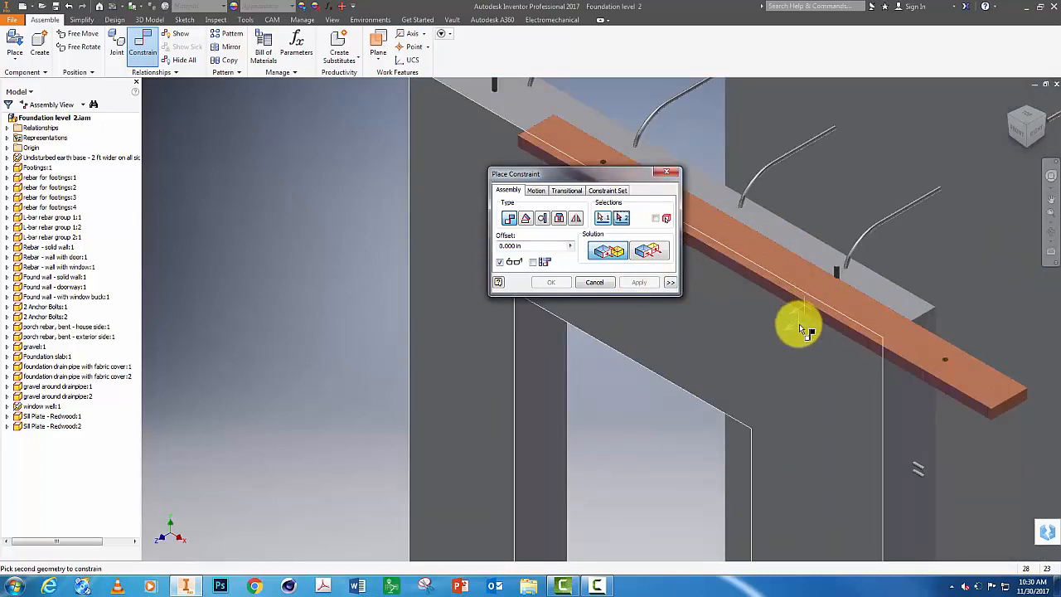
{"action": "left_click", "coordinate": [796, 344]}
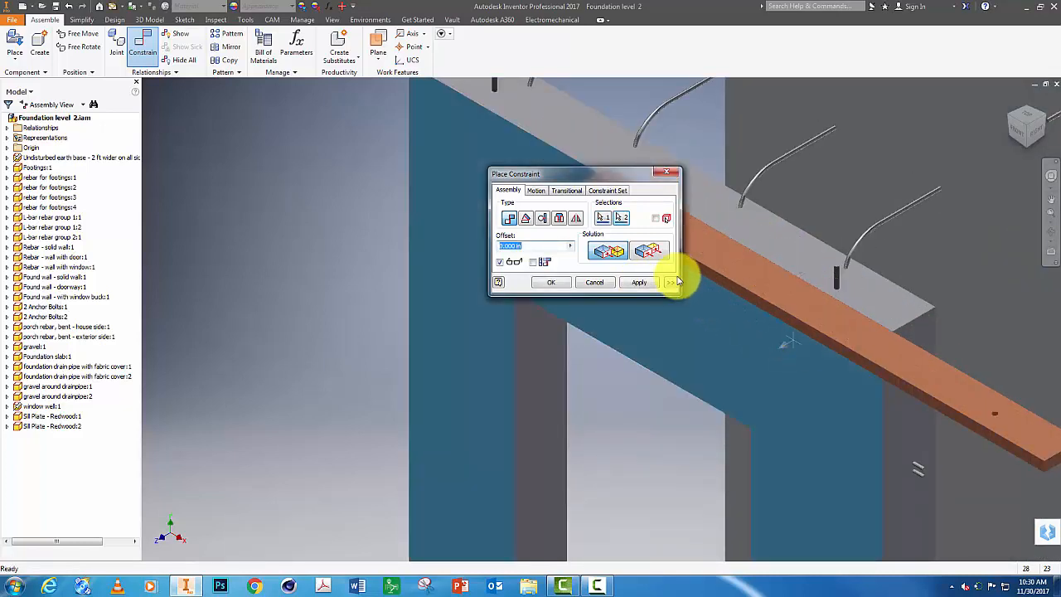
{"action": "left_click", "coordinate": [651, 258]}
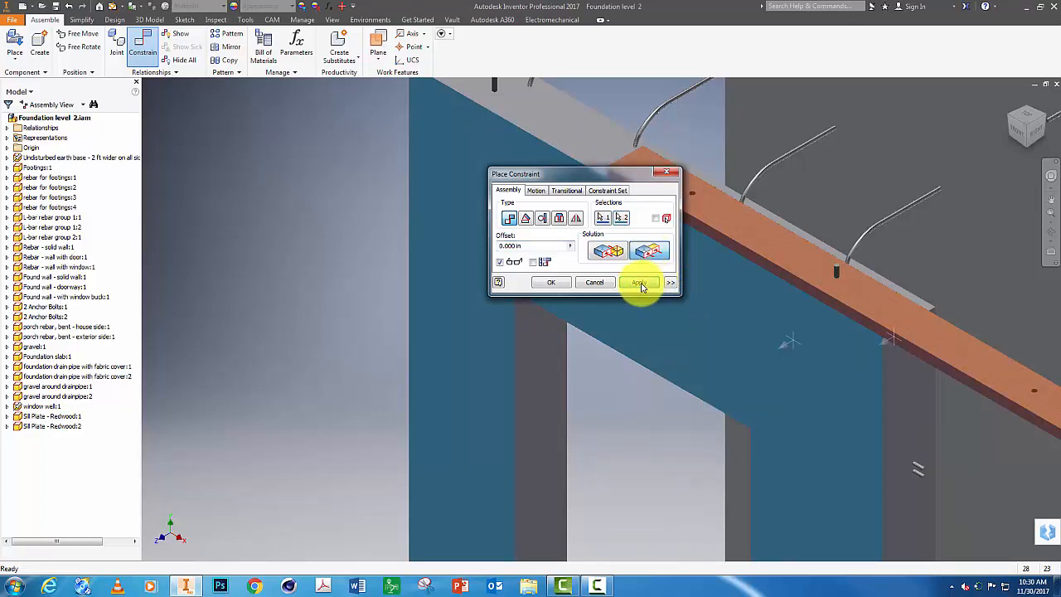
{"action": "left_click", "coordinate": [641, 284]}
- Constrain the second sill plate's end face flush with the doorway foundation wall's end face and finish constraining
{"action": "scroll", "coordinate": [881, 403], "scroll_direction": "down", "scroll_amount": 3}
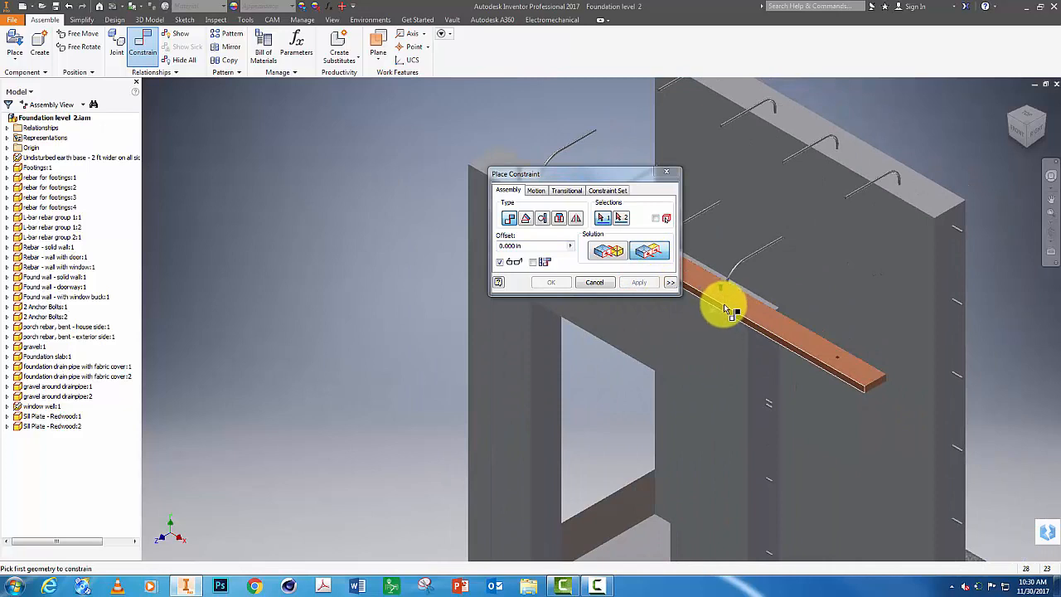
{"action": "left_click", "coordinate": [881, 390]}
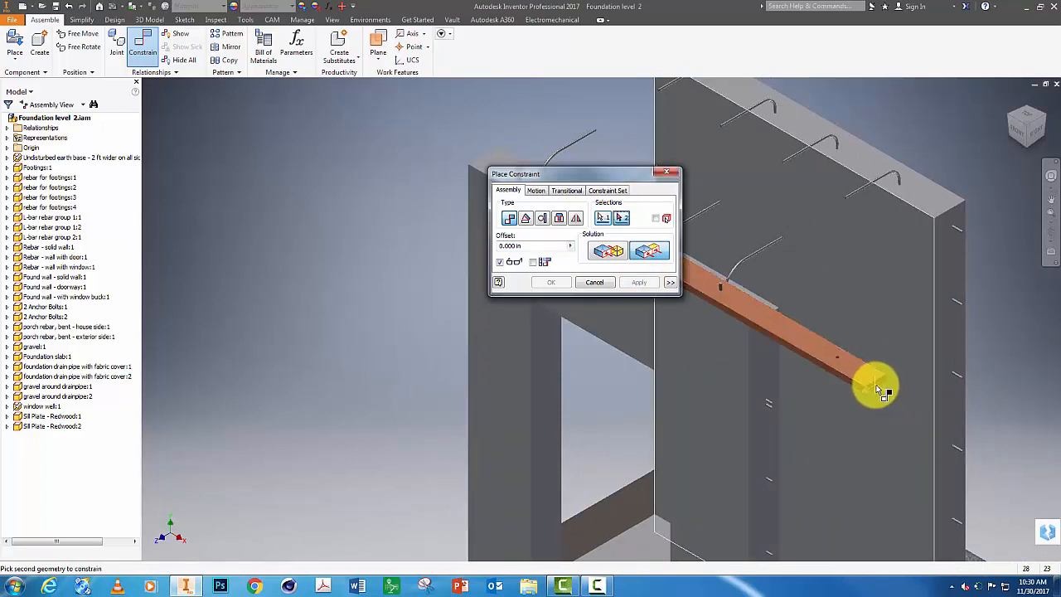
{"action": "left_click", "coordinate": [769, 365]}
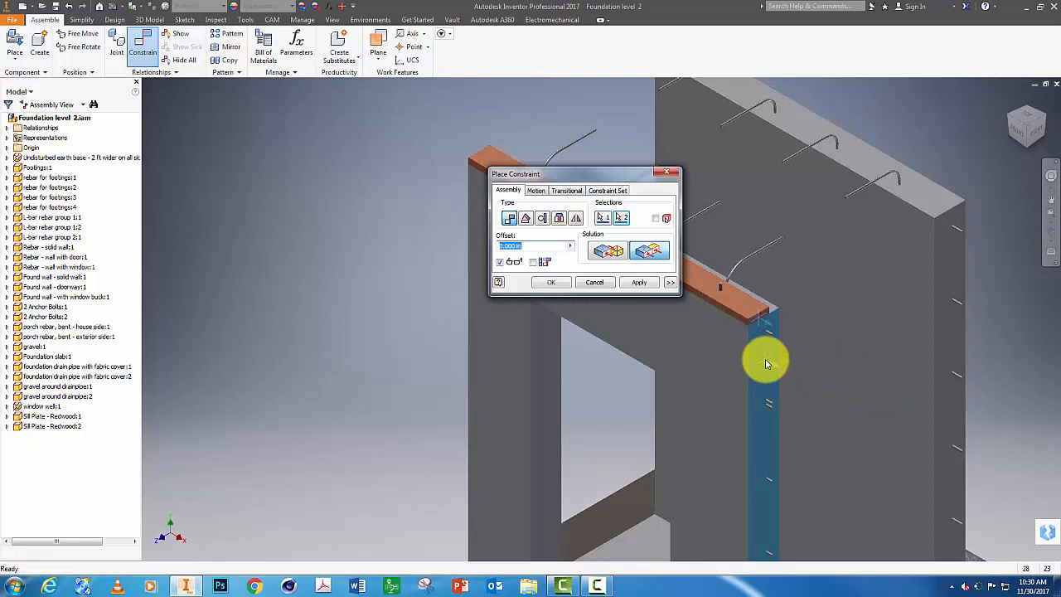
{"action": "left_click", "coordinate": [640, 284]}
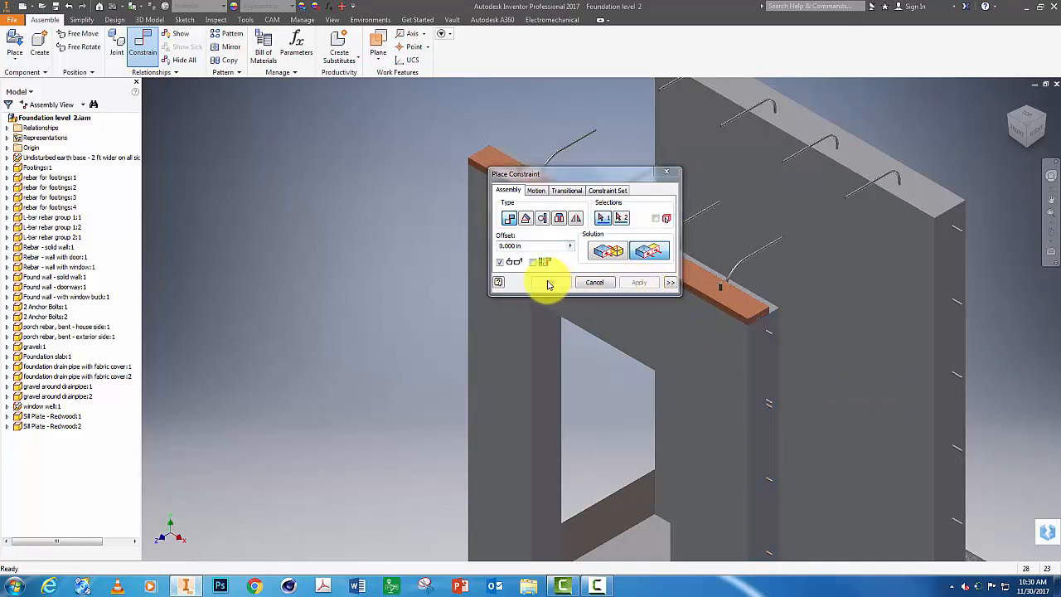
{"action": "left_click", "coordinate": [670, 174]}
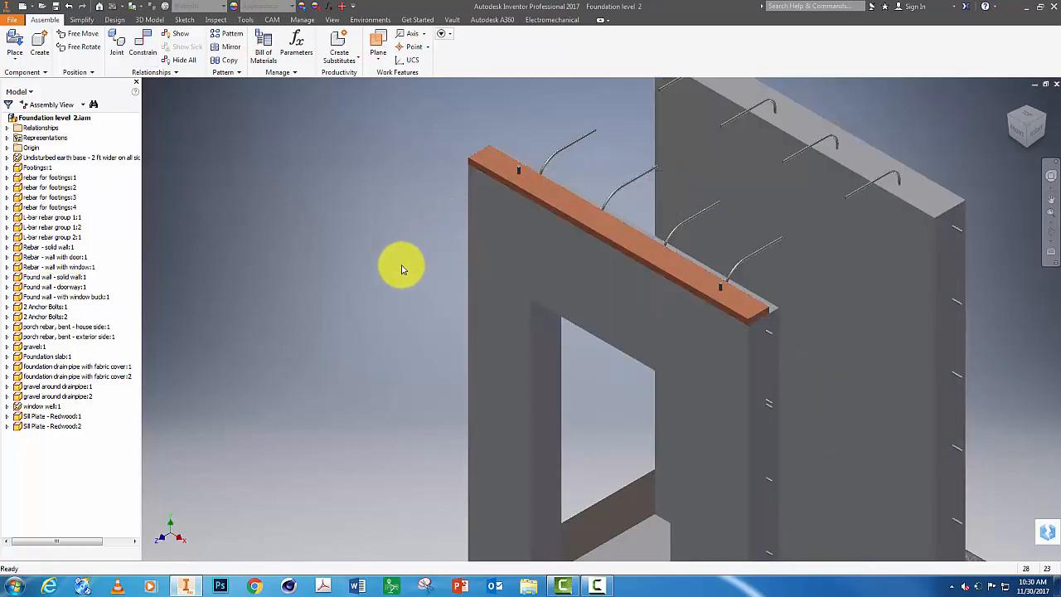
- Examine the anchor bolts passing through the sill plate on the window foundation wall
{"action": "key", "text": "F6"}
{"action": "scroll", "coordinate": [426, 315], "scroll_direction": "up", "scroll_amount": 5}
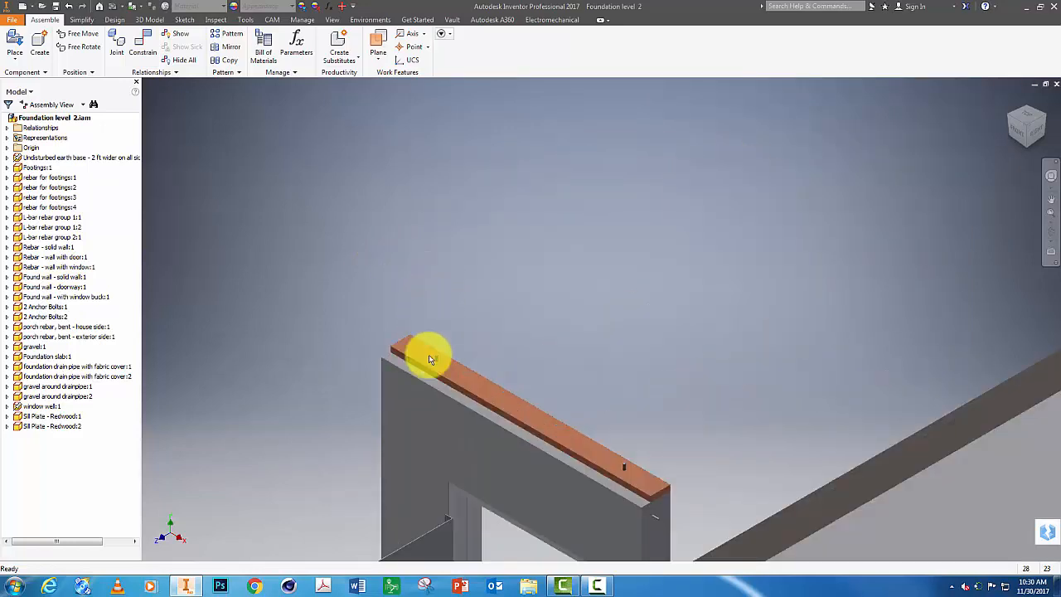
{"action": "left_click", "coordinate": [425, 355]}
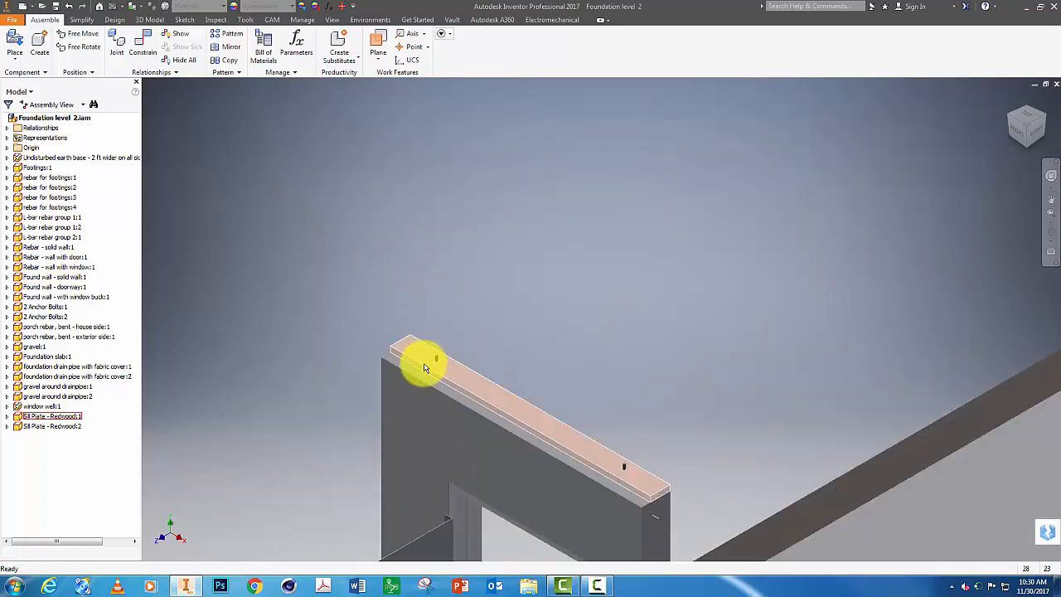
{"action": "left_click", "coordinate": [624, 471]}
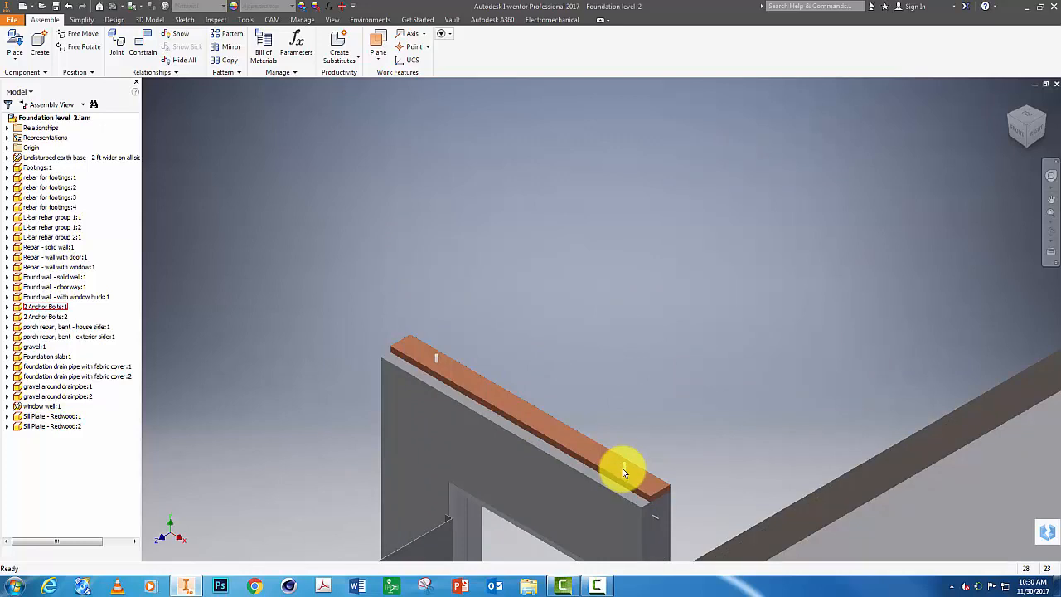
{"action": "left_click", "coordinate": [625, 473]}
{"action": "left_click", "coordinate": [297, 113]}
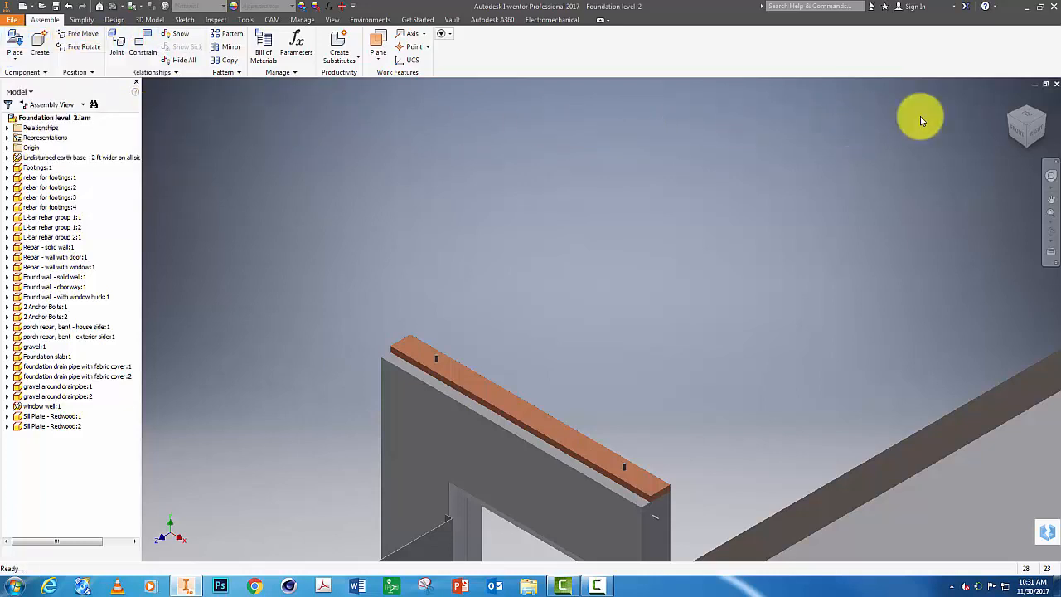
- Save and close the Foundation level 2 assembly, and start a new assembly from the Standard.iam template
{"action": "left_click", "coordinate": [1056, 85]}
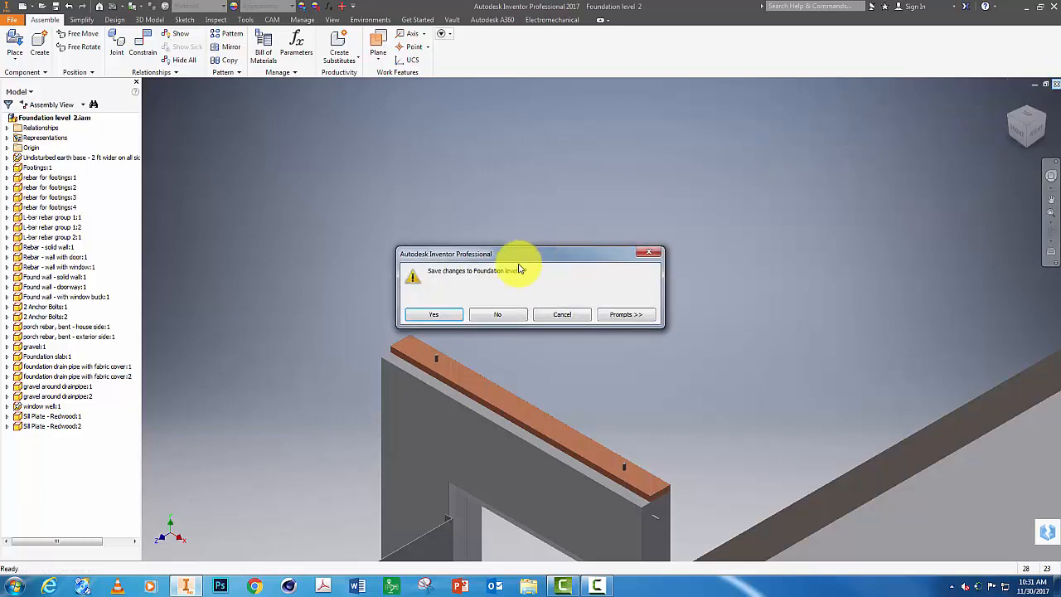
{"action": "left_click", "coordinate": [432, 316]}
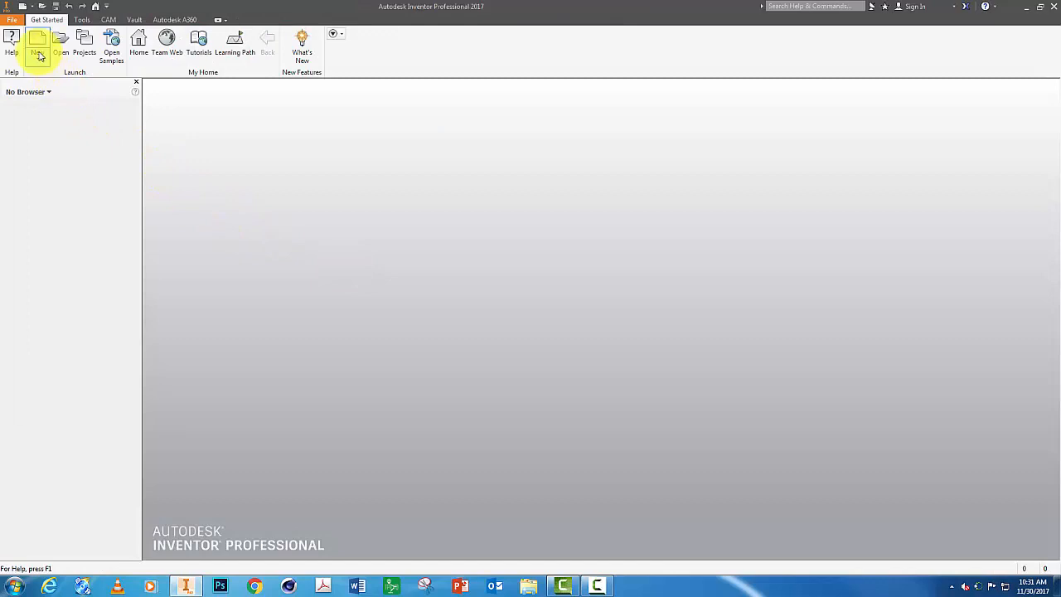
{"action": "left_click", "coordinate": [39, 56]}
{"action": "left_click", "coordinate": [49, 77]}
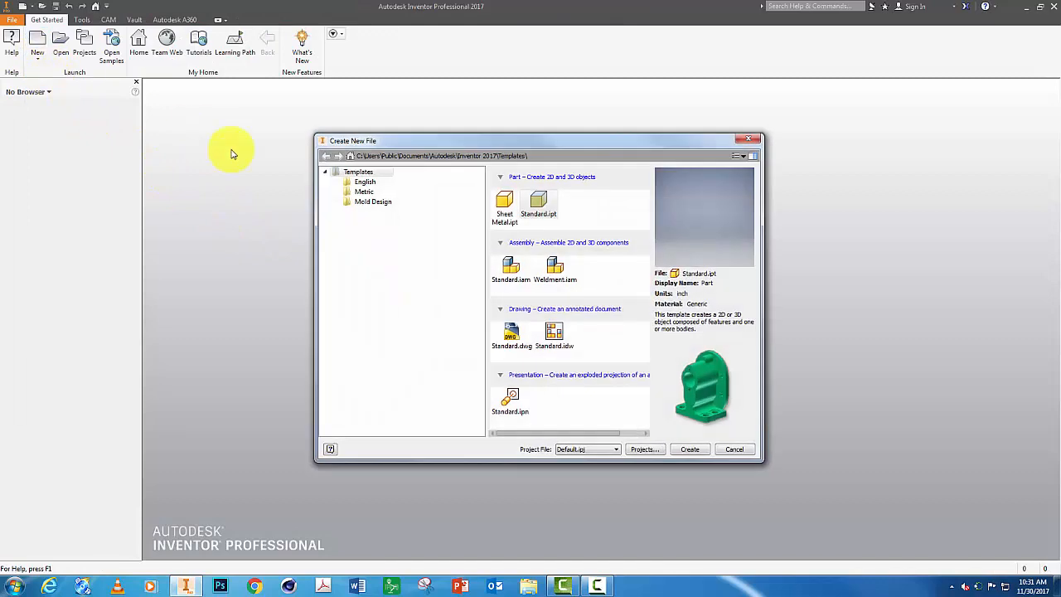
{"action": "left_click", "coordinate": [511, 273]}
{"action": "double_click", "coordinate": [510, 267]}
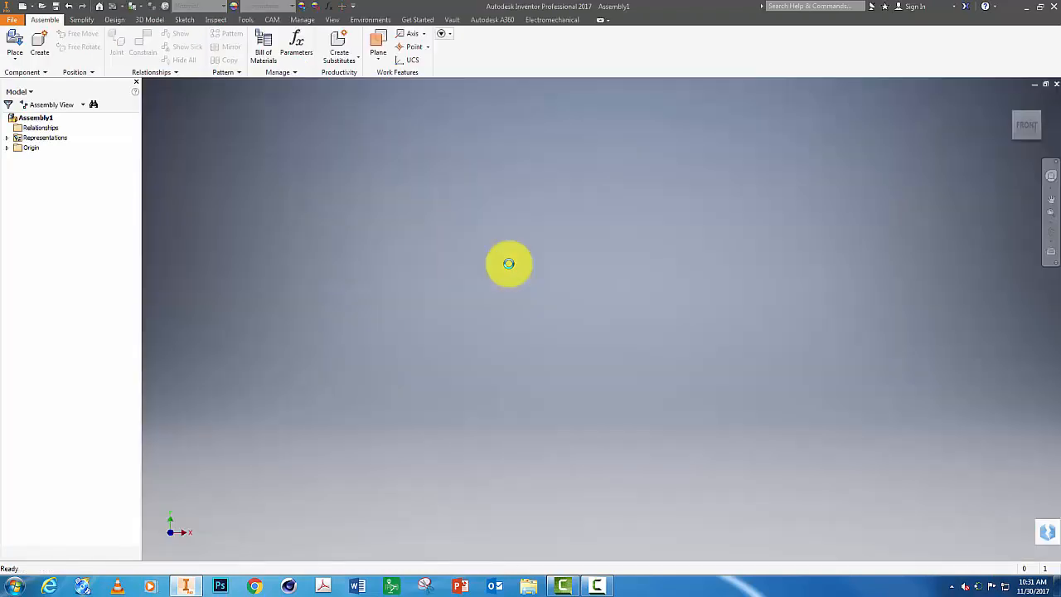
- Show the Main floor part files as large icons and place one washer - anchor bolt part in the new assembly
{"action": "left_click", "coordinate": [14, 42]}
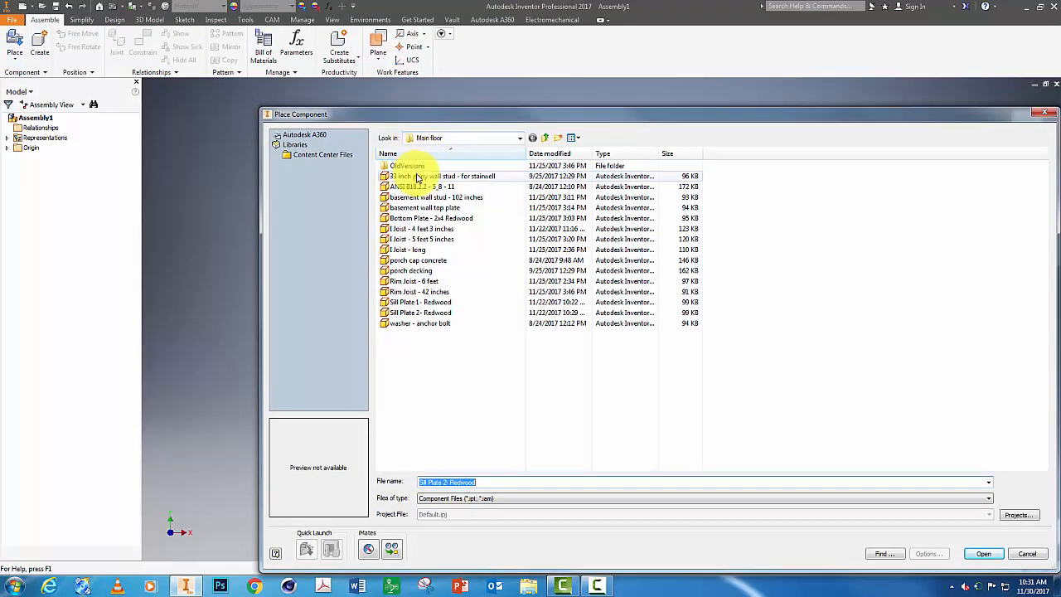
{"action": "left_click", "coordinate": [573, 137]}
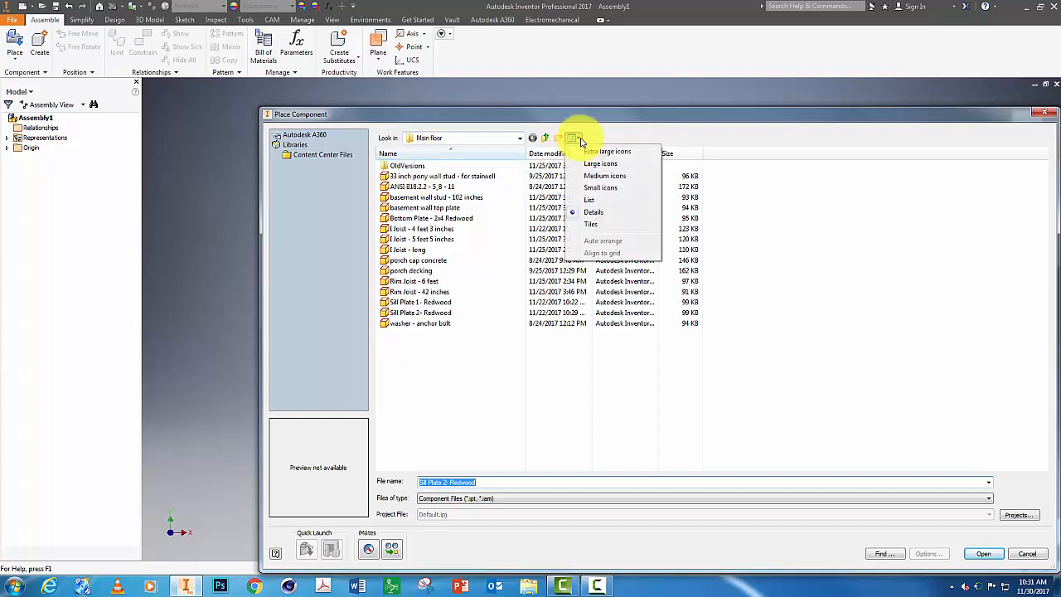
{"action": "left_click", "coordinate": [601, 165]}
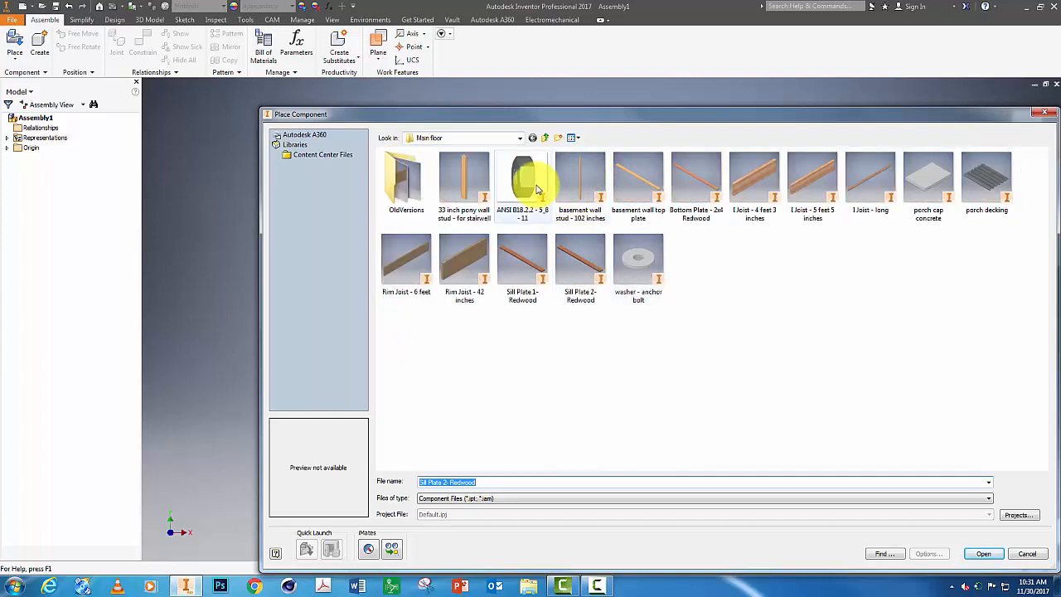
{"action": "double_click", "coordinate": [638, 257]}
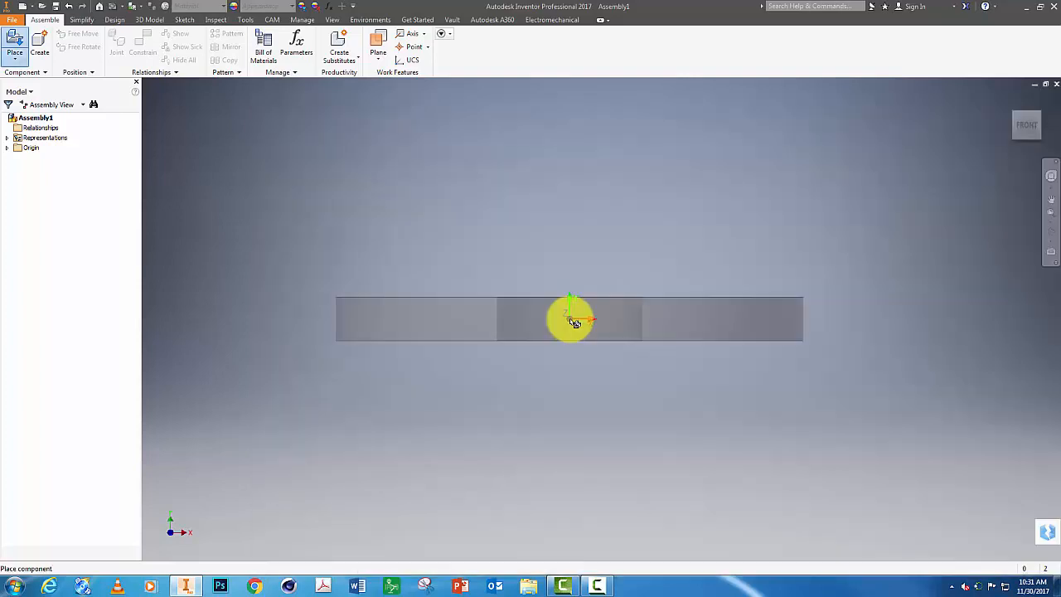
{"action": "left_click", "coordinate": [570, 317]}
{"action": "key", "text": "Escape"}
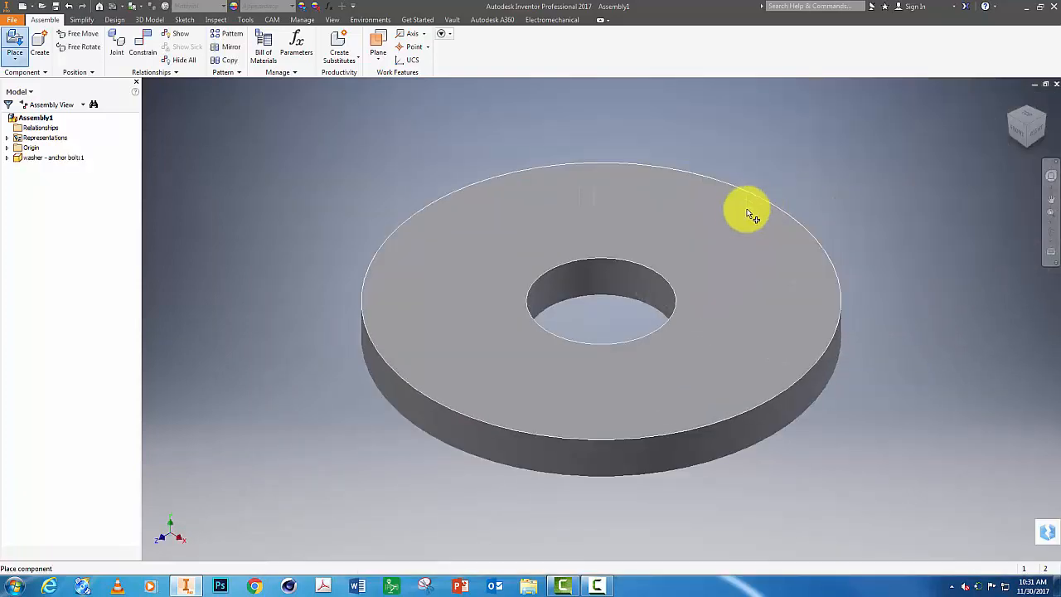
{"action": "scroll", "coordinate": [282, 150], "scroll_direction": "down", "scroll_amount": 2}
{"action": "scroll", "coordinate": [283, 150], "scroll_direction": "up", "scroll_amount": 3}
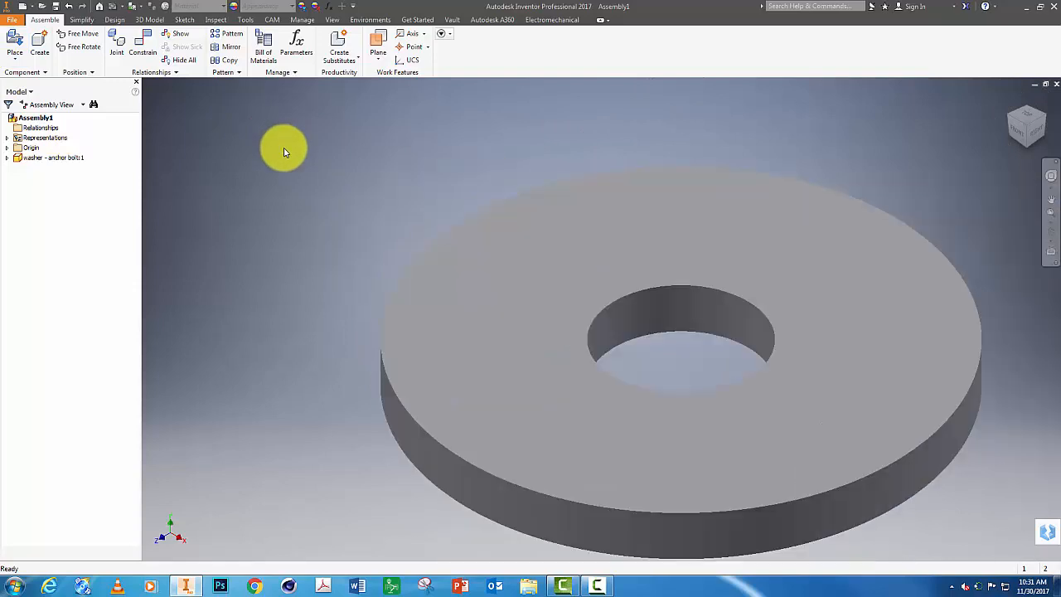
- Place one ANSI B18.2.2 - 5_8 - 11 hex nut beside the washer
{"action": "scroll", "coordinate": [281, 152], "scroll_direction": "down", "scroll_amount": 3}
{"action": "left_click", "coordinate": [19, 44]}
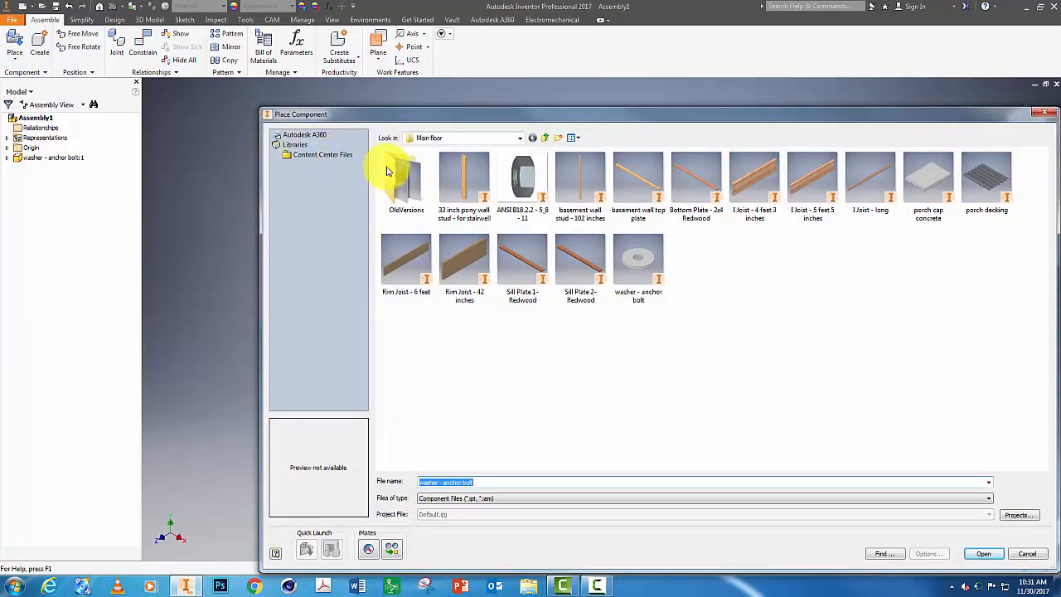
{"action": "double_click", "coordinate": [477, 179]}
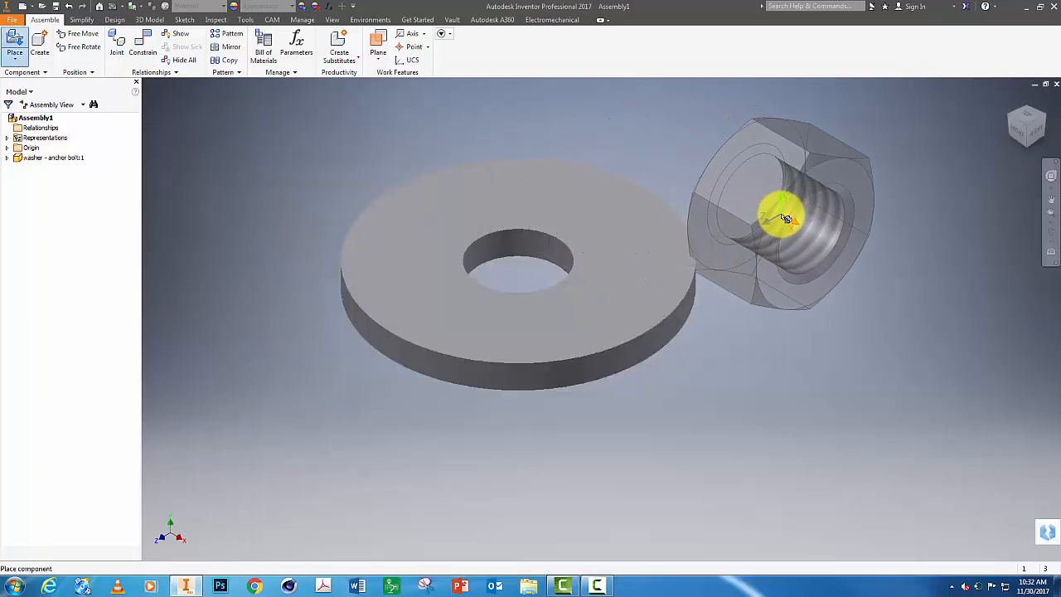
{"action": "left_click", "coordinate": [796, 211]}
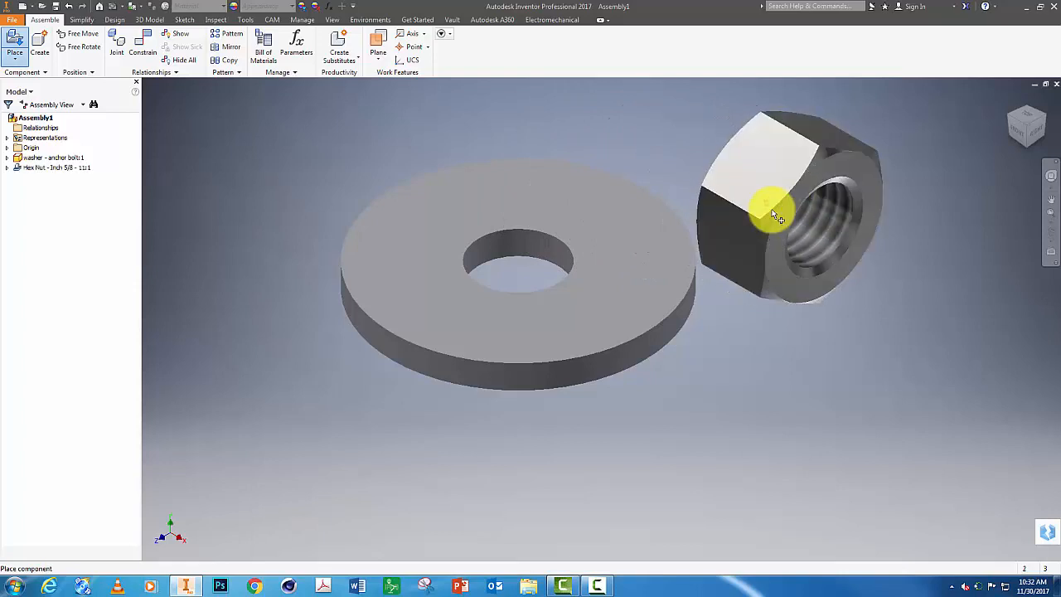
{"action": "key", "text": "Escape"}
- Mate the hex nut's visible end face to the washer's top face with zero offset
{"action": "key", "text": "F4"}
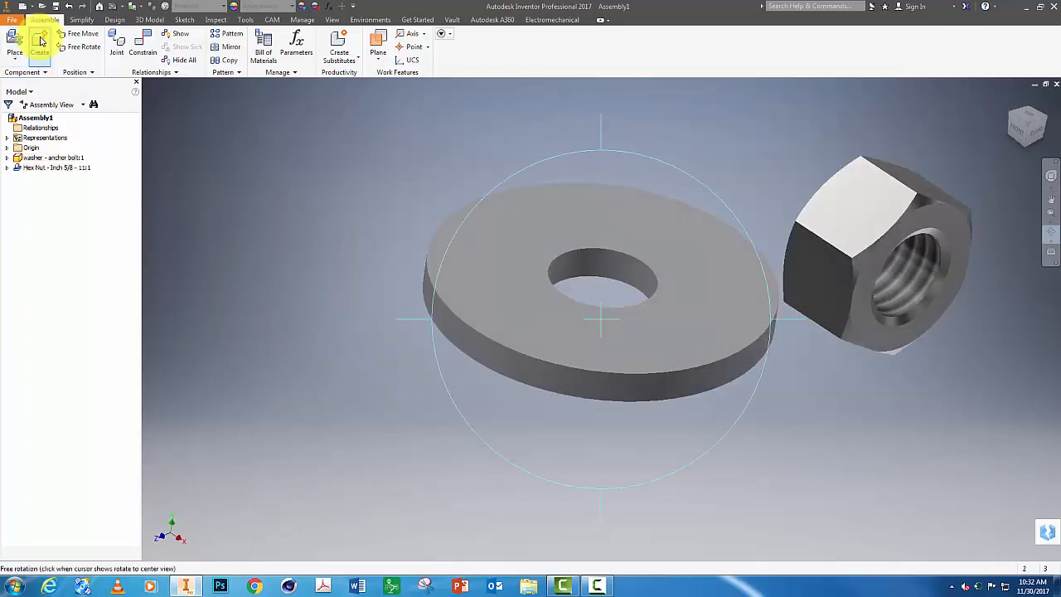
{"action": "left_click", "coordinate": [140, 37]}
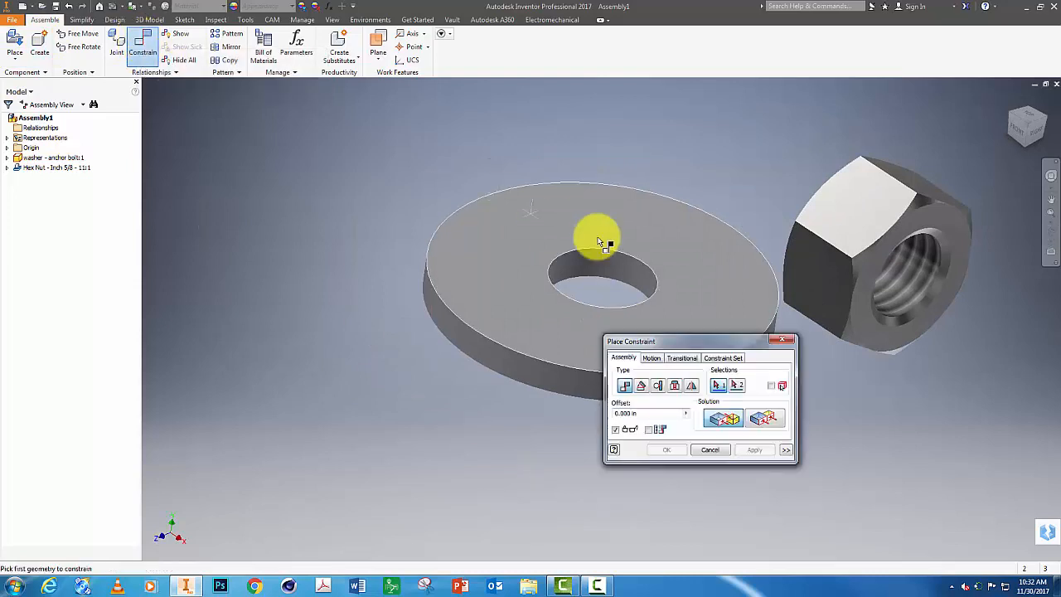
{"action": "left_click", "coordinate": [885, 253]}
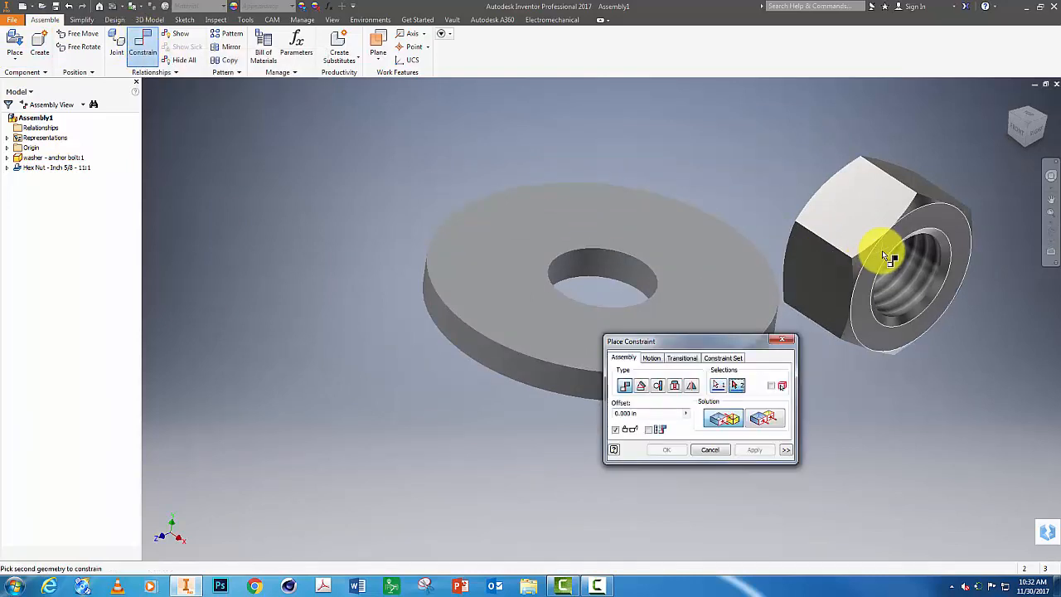
{"action": "left_click", "coordinate": [645, 236]}
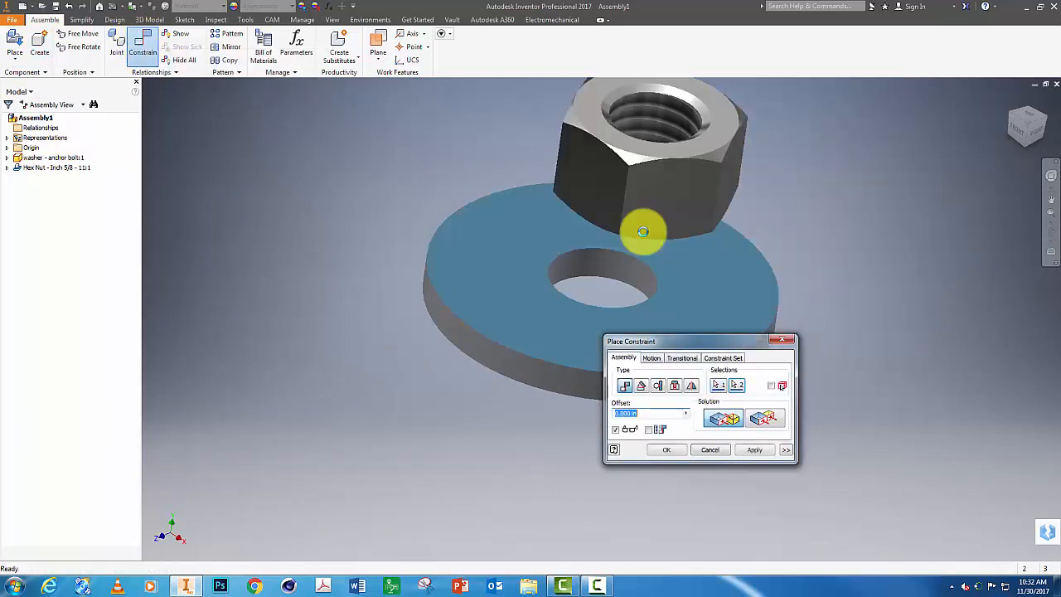
{"action": "left_click", "coordinate": [753, 450]}
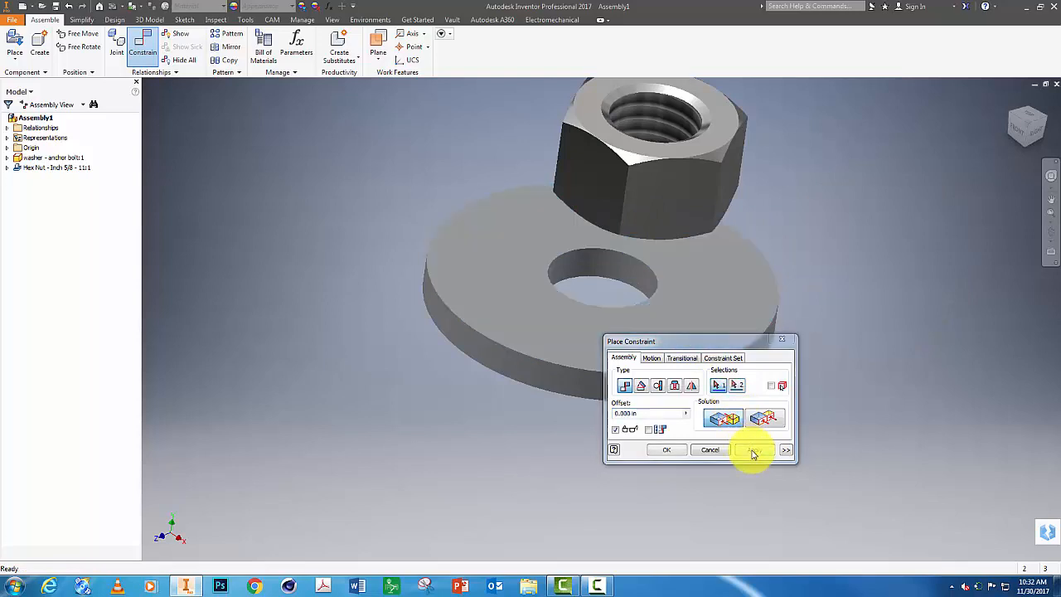
- Mate the hex nut's center axis to the axis of the washer's hole with zero offset
{"action": "left_click", "coordinate": [657, 113]}
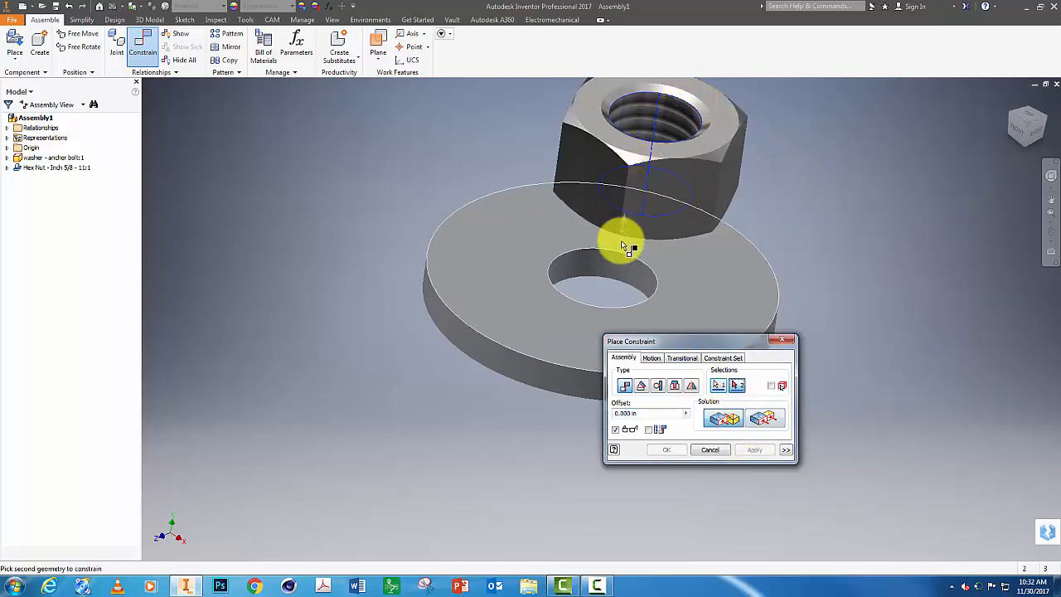
{"action": "left_click", "coordinate": [615, 275]}
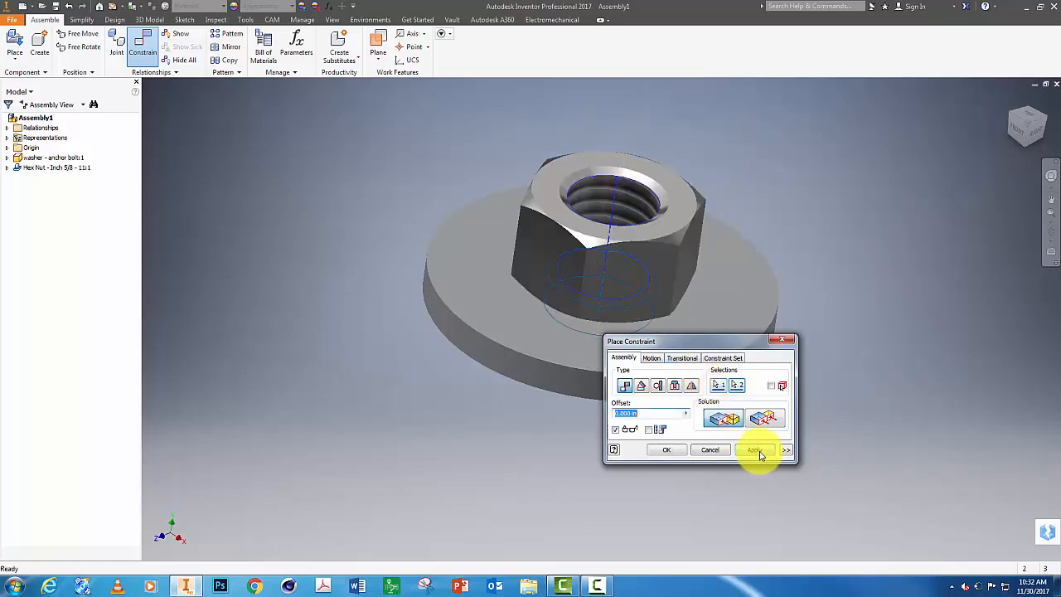
{"action": "left_click", "coordinate": [753, 451]}
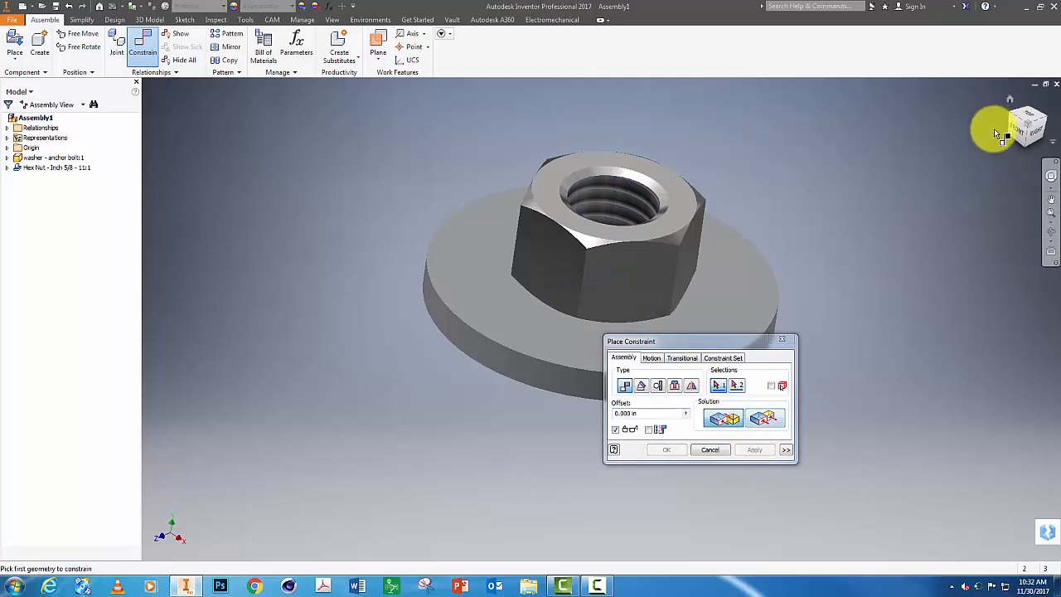
{"action": "middle_click_drag", "start_coordinate": [640, 247], "coordinate": [597, 247], "text": "shift"}
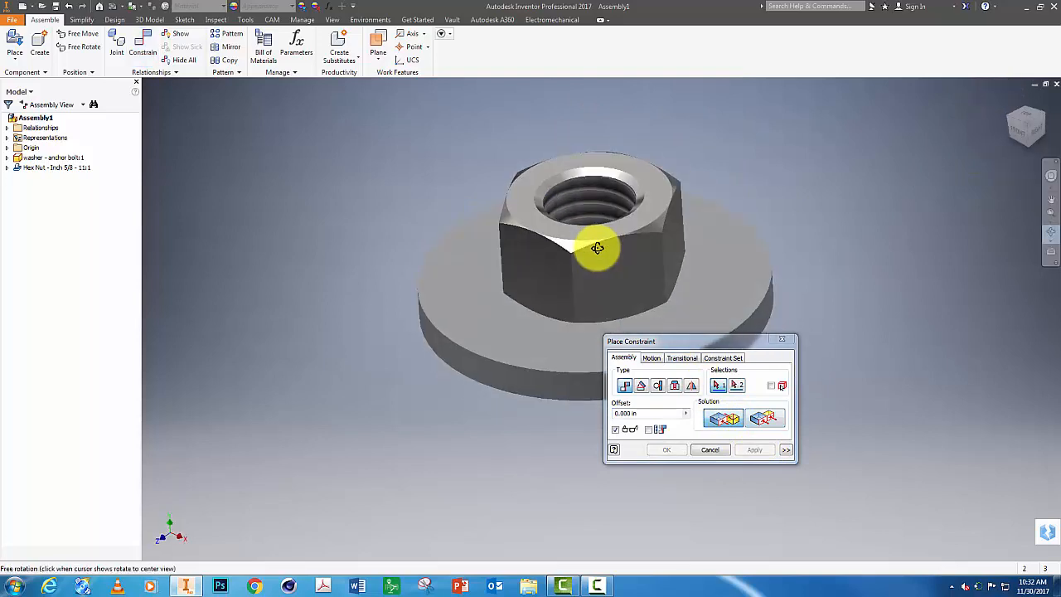
- Save the assembly as "nut and washer assembly" in the Main floor folder of Wall Section files
{"action": "left_click", "coordinate": [12, 19]}
{"action": "mouse_move", "coordinate": [37, 112]}
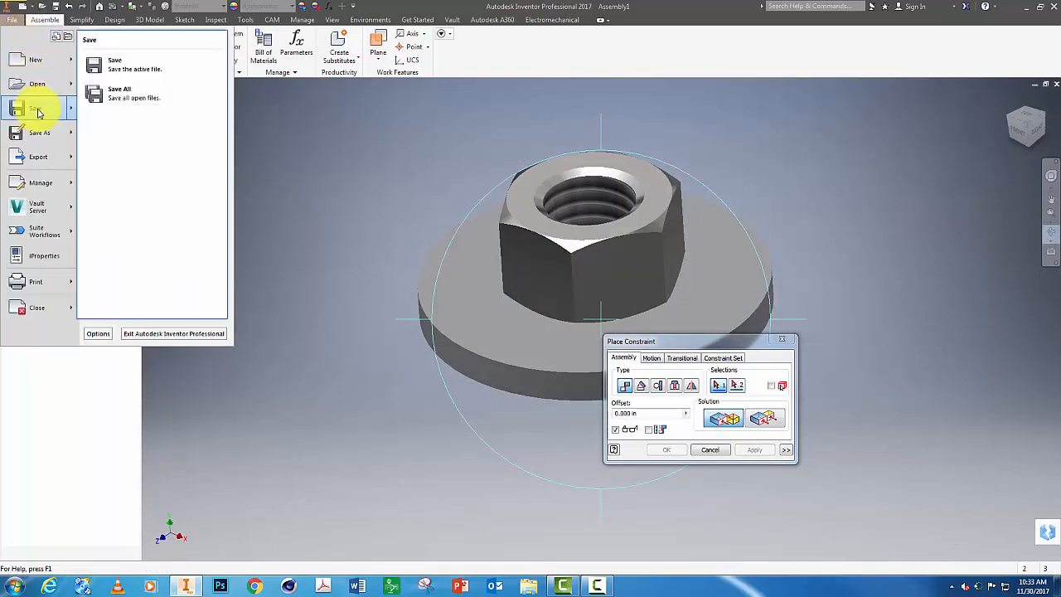
{"action": "left_click", "coordinate": [37, 112]}
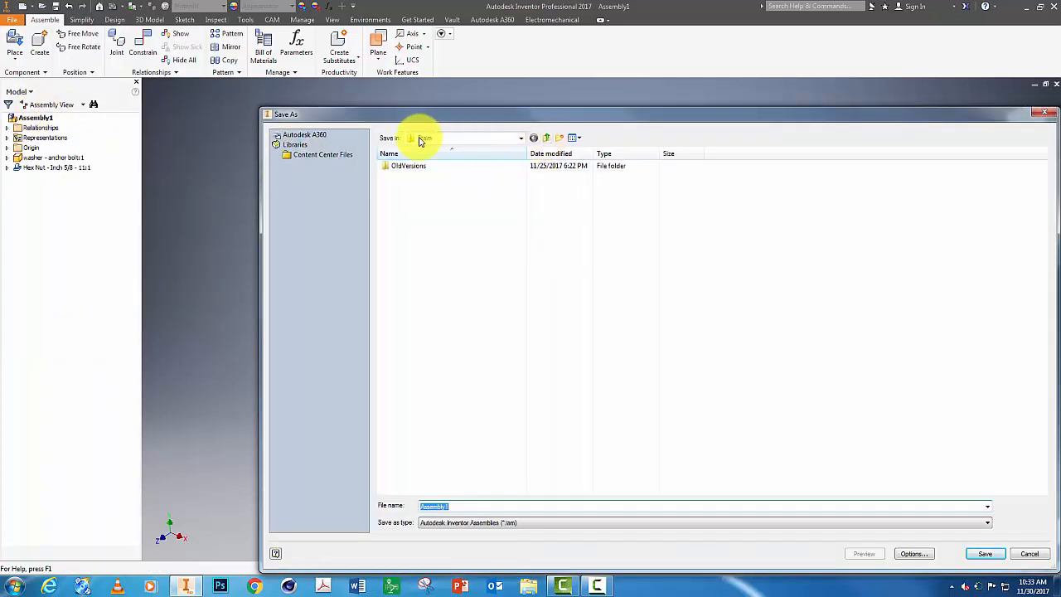
{"action": "left_click", "coordinate": [545, 138]}
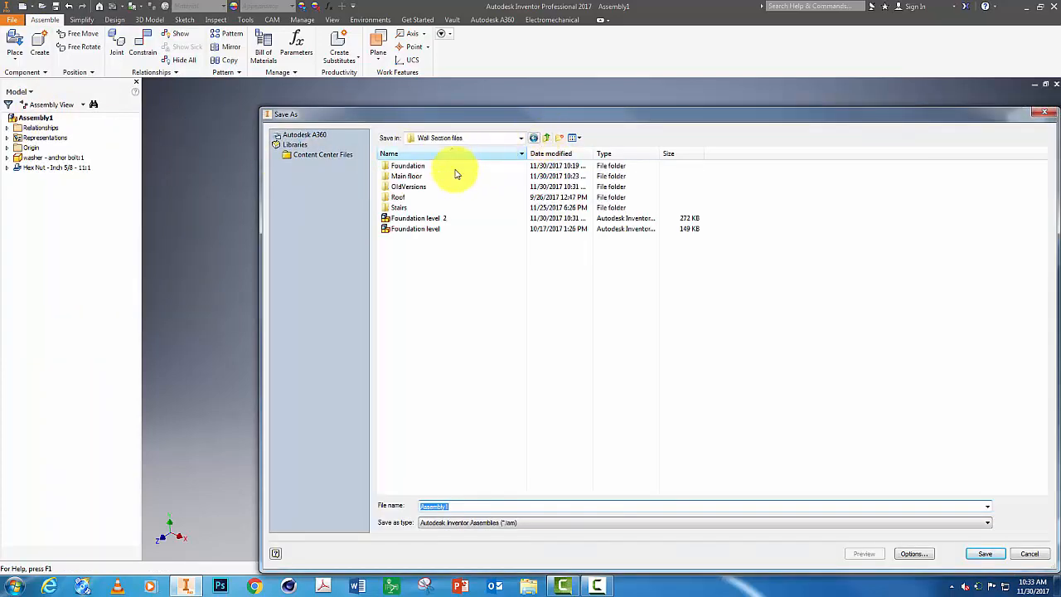
{"action": "left_click", "coordinate": [411, 177]}
{"action": "double_click", "coordinate": [411, 177]}
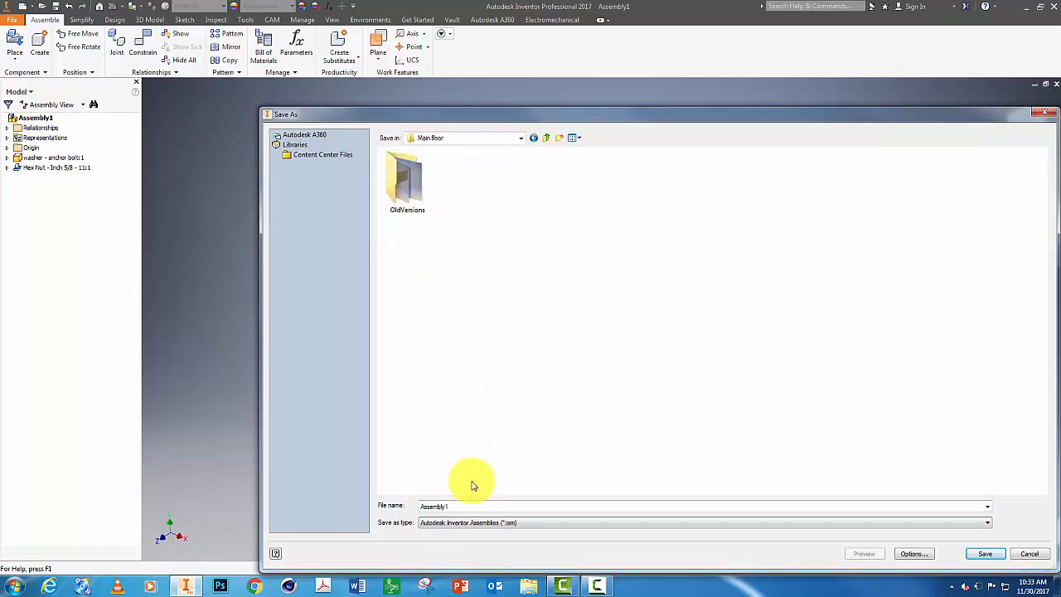
{"action": "left_click_drag", "start_coordinate": [462, 504], "coordinate": [355, 501]}
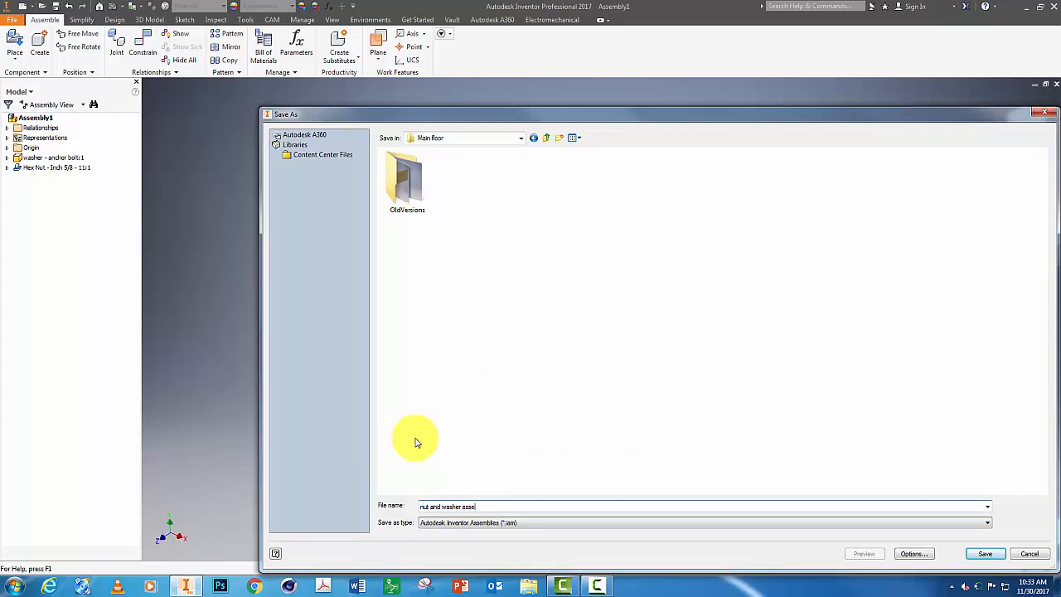
{"action": "left_click", "coordinate": [982, 554]}
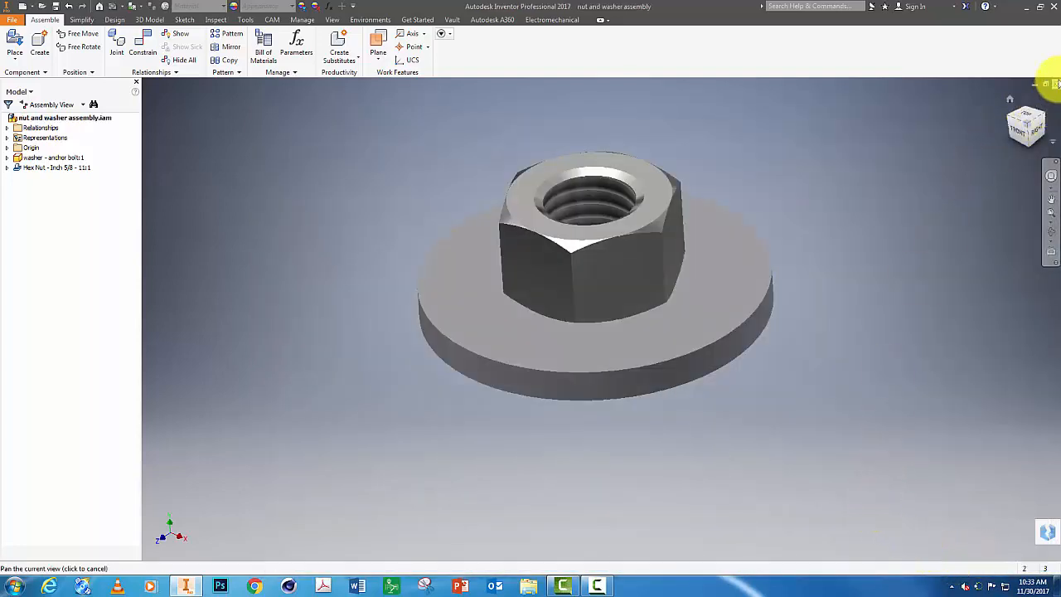
- Close the nut and washer assembly and open the Foundation level 2 assembly from the Wall Section files folder
{"action": "left_click", "coordinate": [1056, 85]}
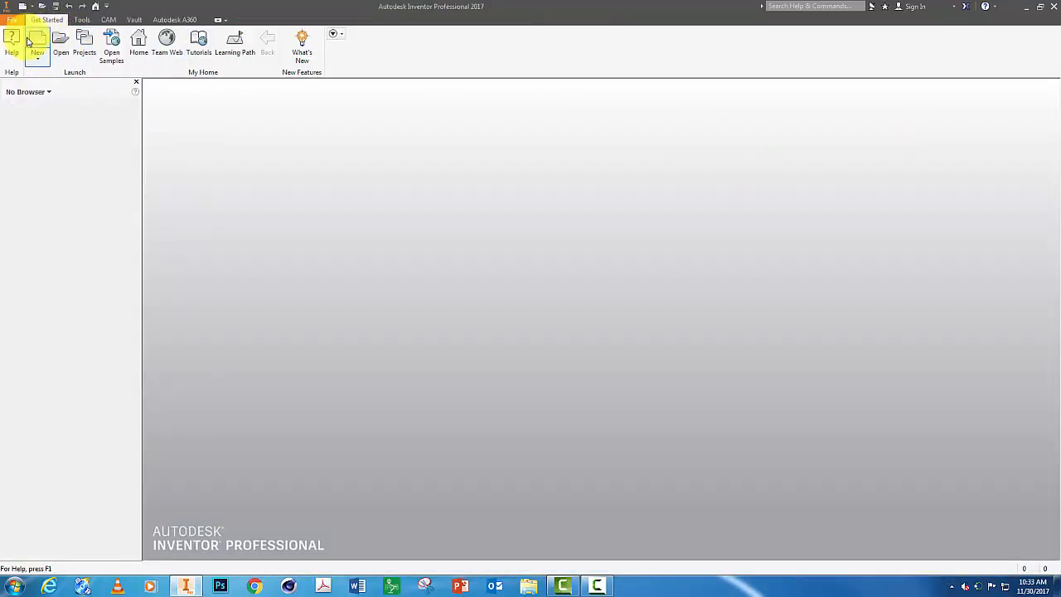
{"action": "left_click", "coordinate": [58, 44]}
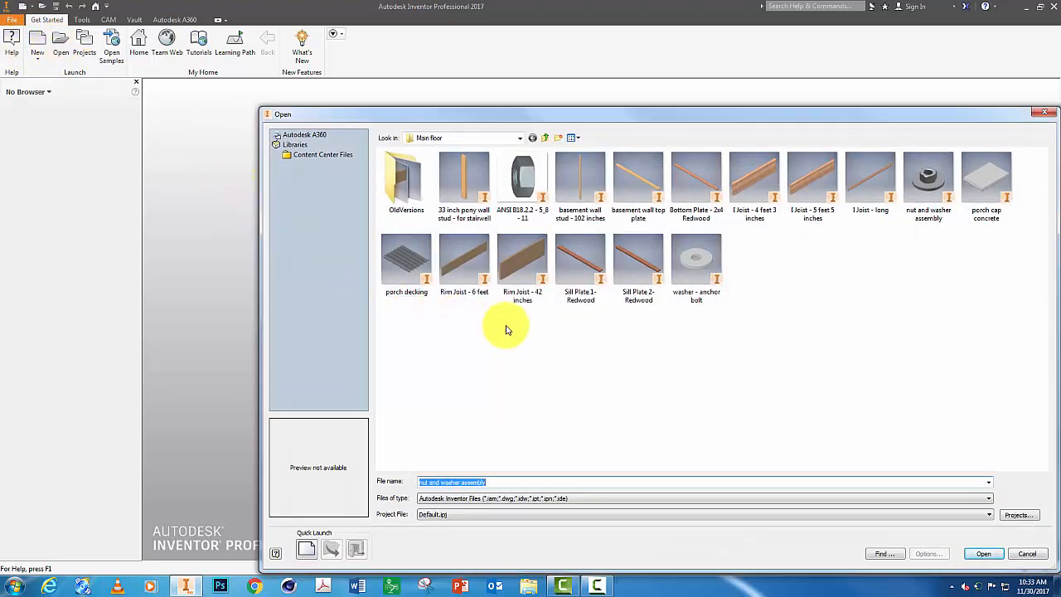
{"action": "left_click", "coordinate": [545, 138]}
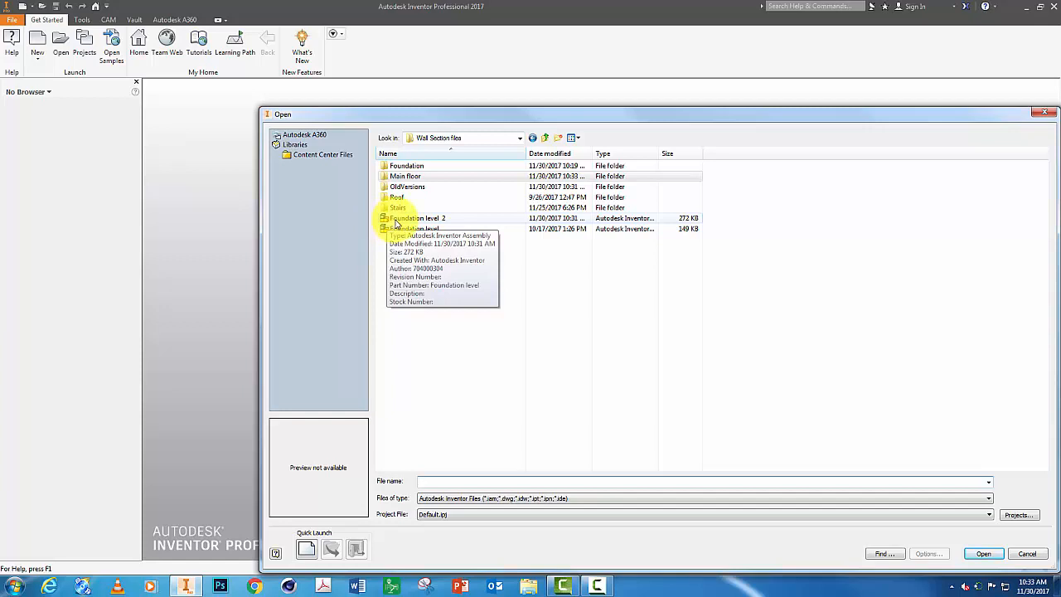
{"action": "double_click", "coordinate": [396, 219]}
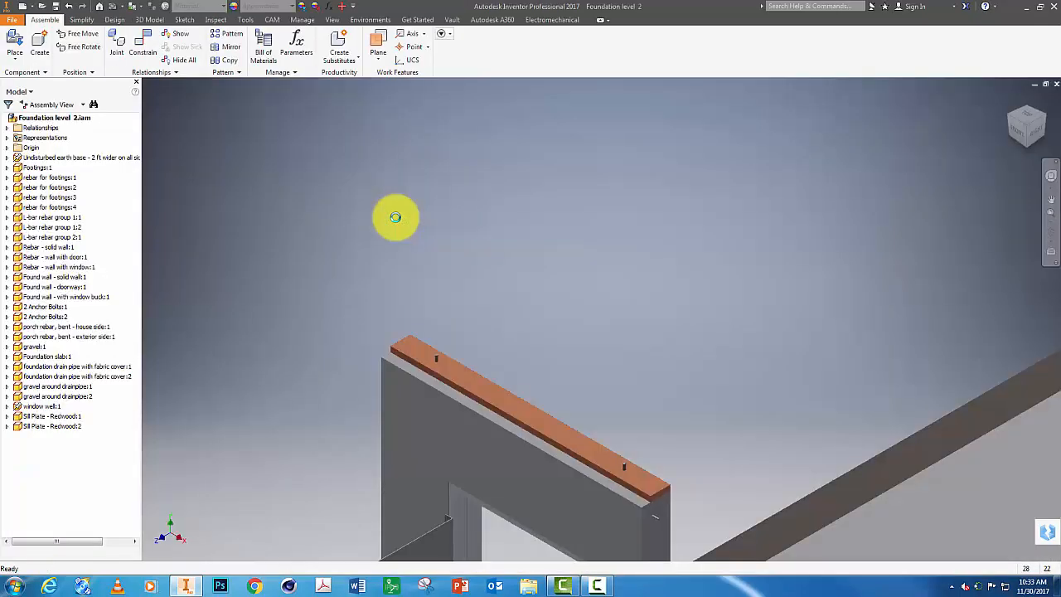
- Place two copies of the nut and washer assembly near the anchor bolts on the window wall's redwood sill plate
{"action": "scroll", "coordinate": [588, 324], "scroll_direction": "down", "scroll_amount": 5}
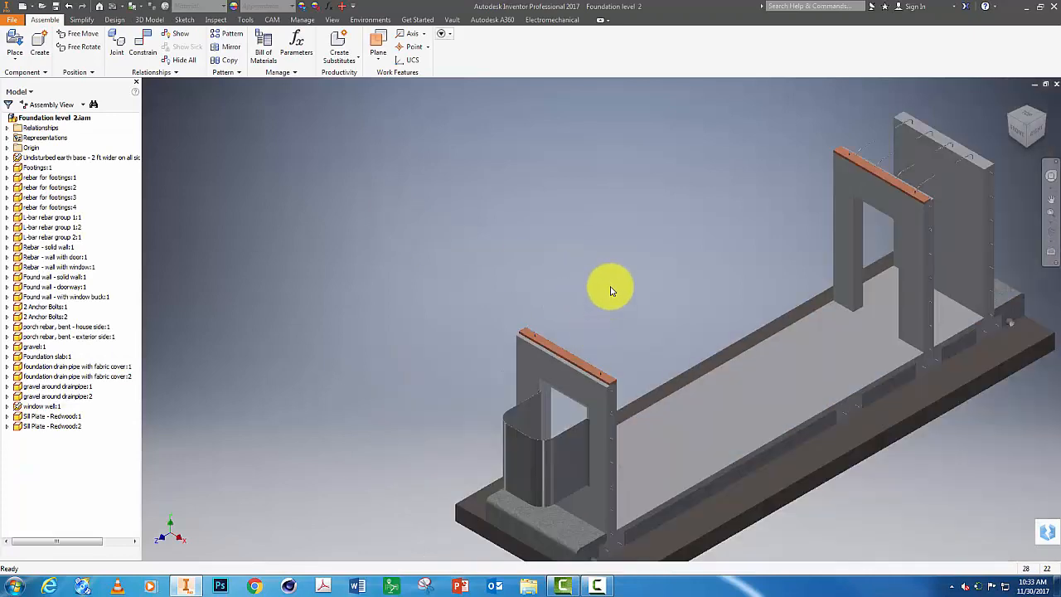
{"action": "middle_click_drag", "start_coordinate": [611, 289], "coordinate": [459, 272]}
{"action": "scroll", "coordinate": [352, 313], "scroll_direction": "down", "scroll_amount": 2}
{"action": "scroll", "coordinate": [352, 313], "scroll_direction": "up", "scroll_amount": 8}
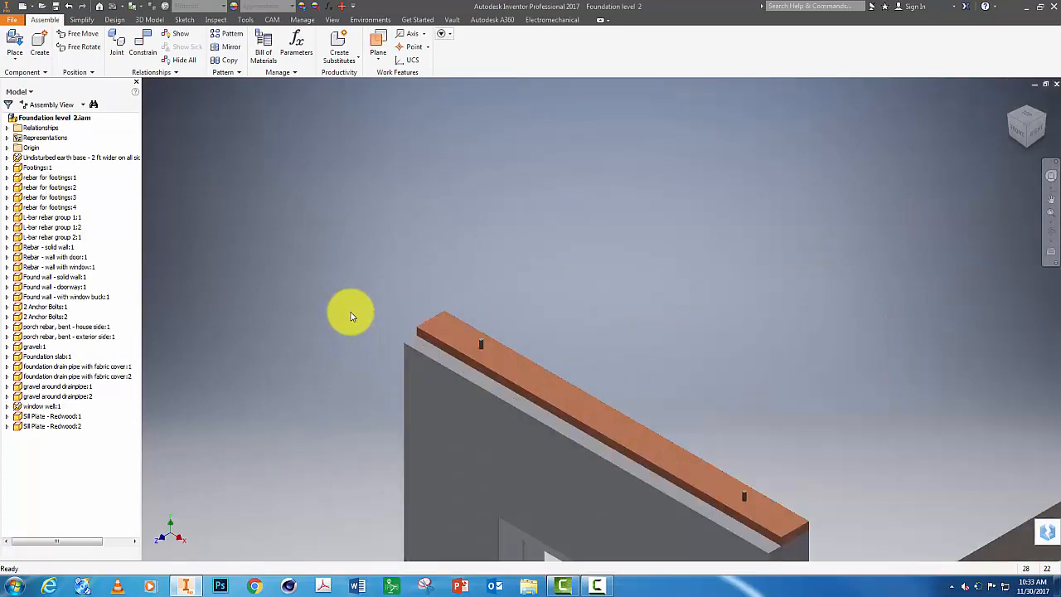
{"action": "left_click", "coordinate": [15, 42]}
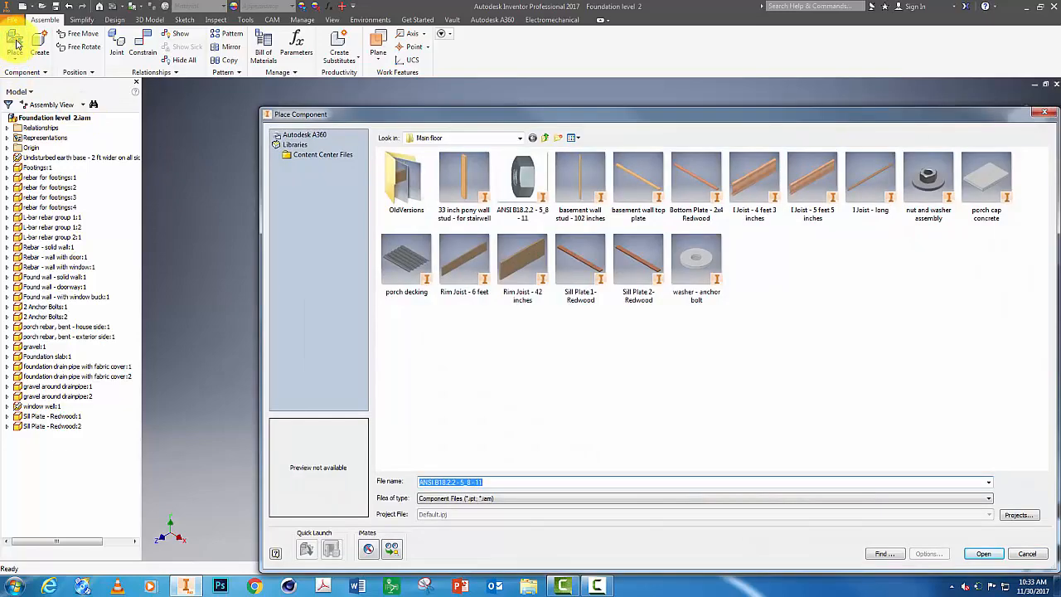
{"action": "left_click", "coordinate": [930, 182]}
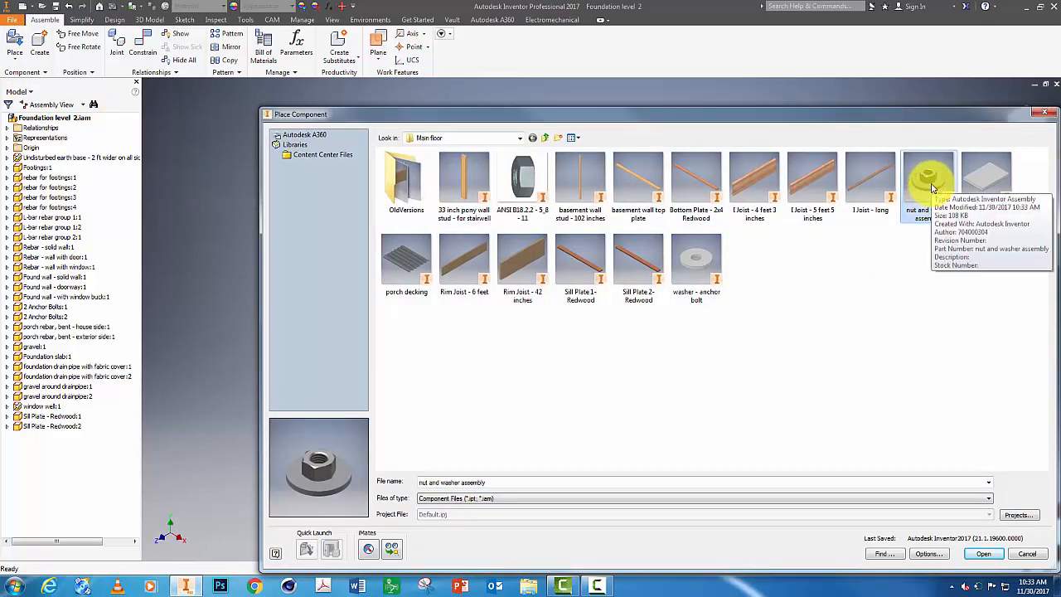
{"action": "double_click", "coordinate": [928, 183]}
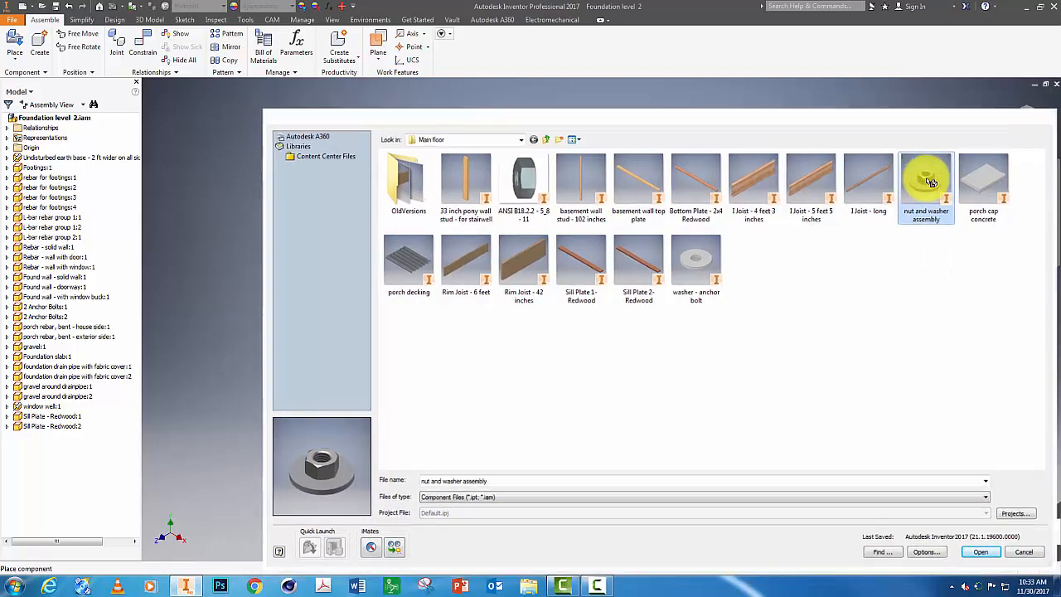
{"action": "left_click", "coordinate": [493, 295]}
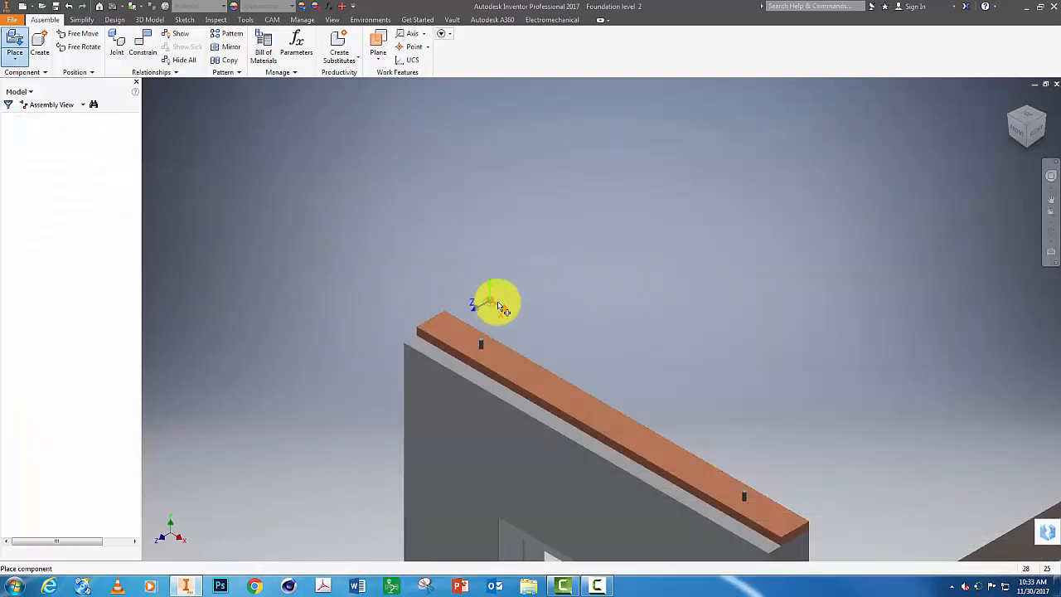
{"action": "left_click", "coordinate": [759, 468]}
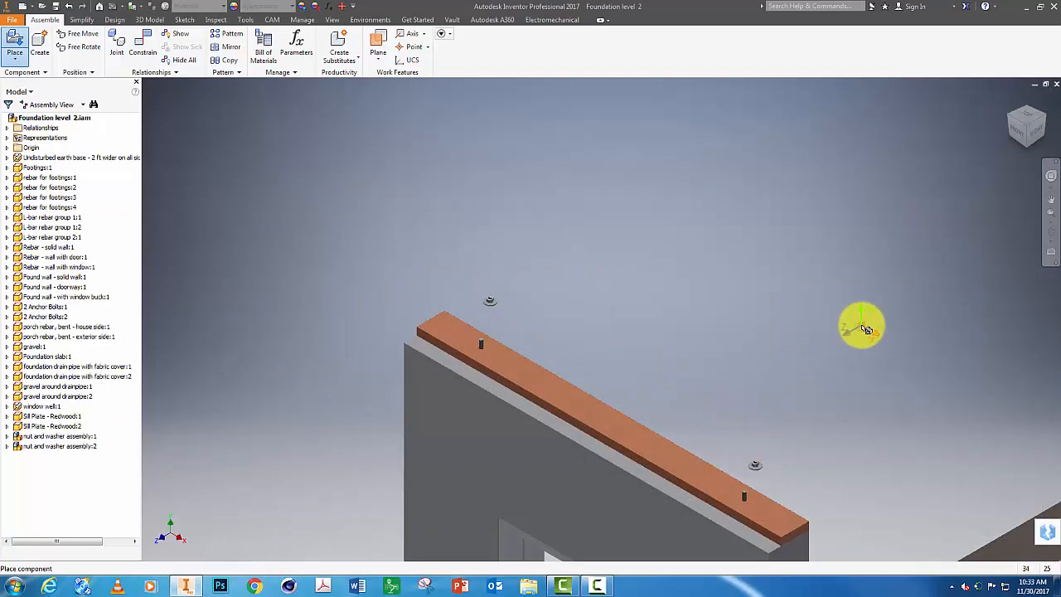
- Place two more nut and washer assemblies near the anchor bolts on the doorway wall's sill plate, and finish placing
{"action": "middle_click_drag", "start_coordinate": [938, 259], "coordinate": [429, 450]}
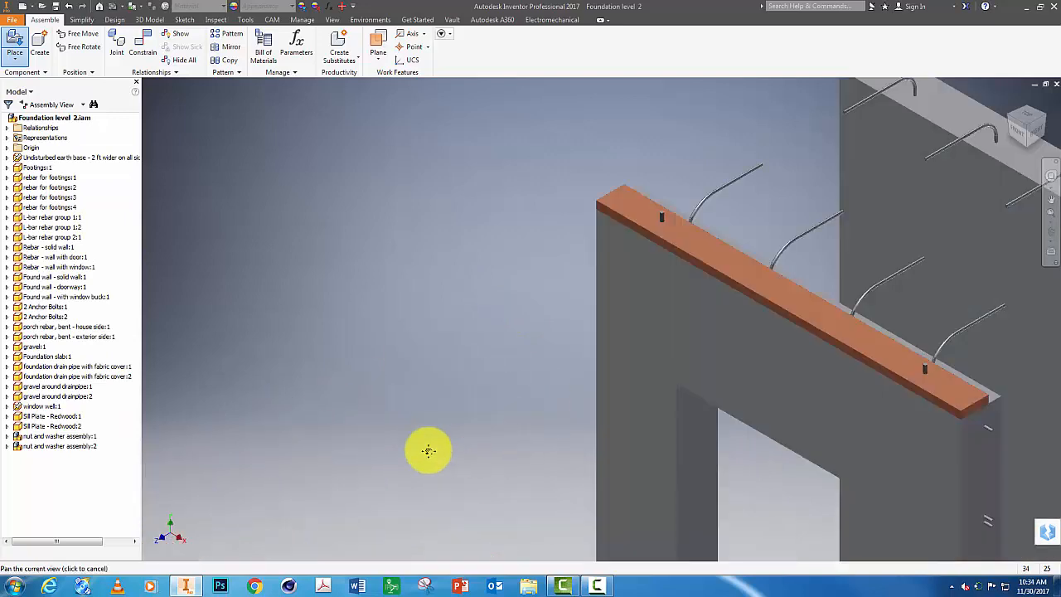
{"action": "left_click", "coordinate": [617, 154]}
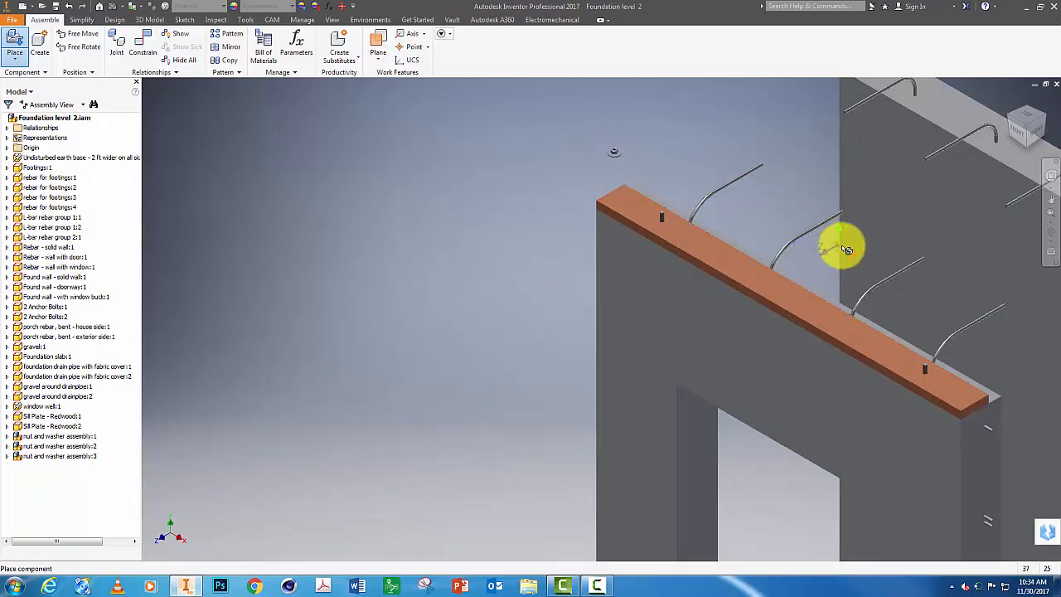
{"action": "left_click", "coordinate": [925, 307]}
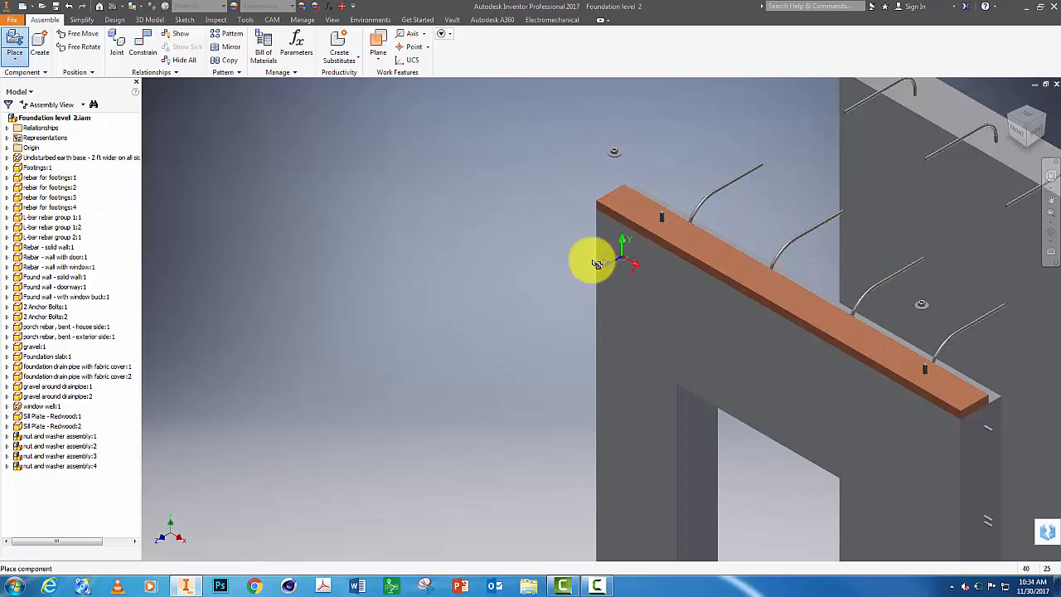
{"action": "key", "text": "Escape"}
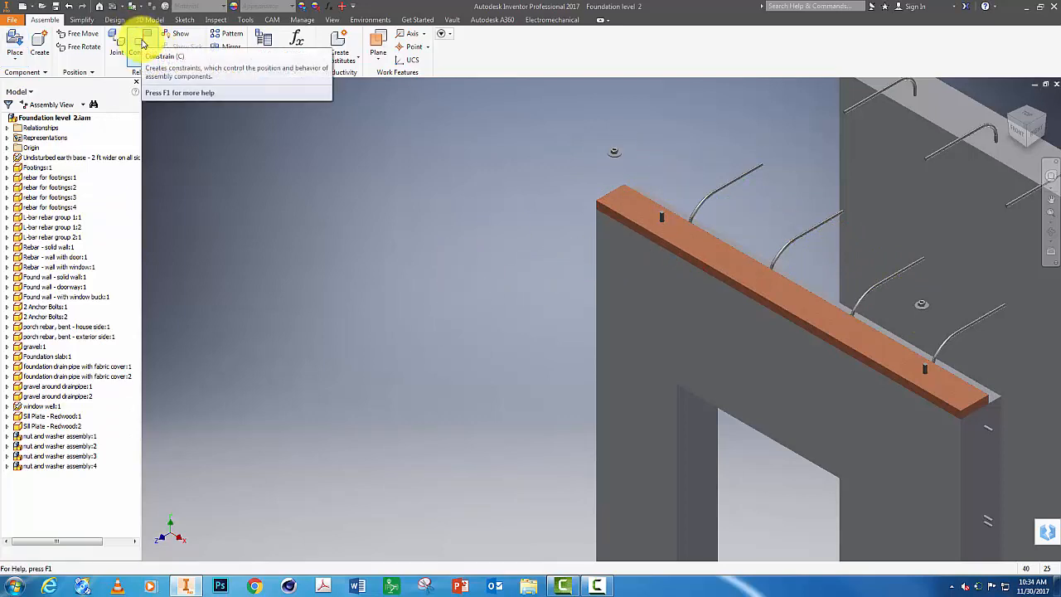
- Mate the underside of the washer nearest the doorway wall's outer sill plate end to the plate's top face with zero offset
{"action": "left_click", "coordinate": [143, 43]}
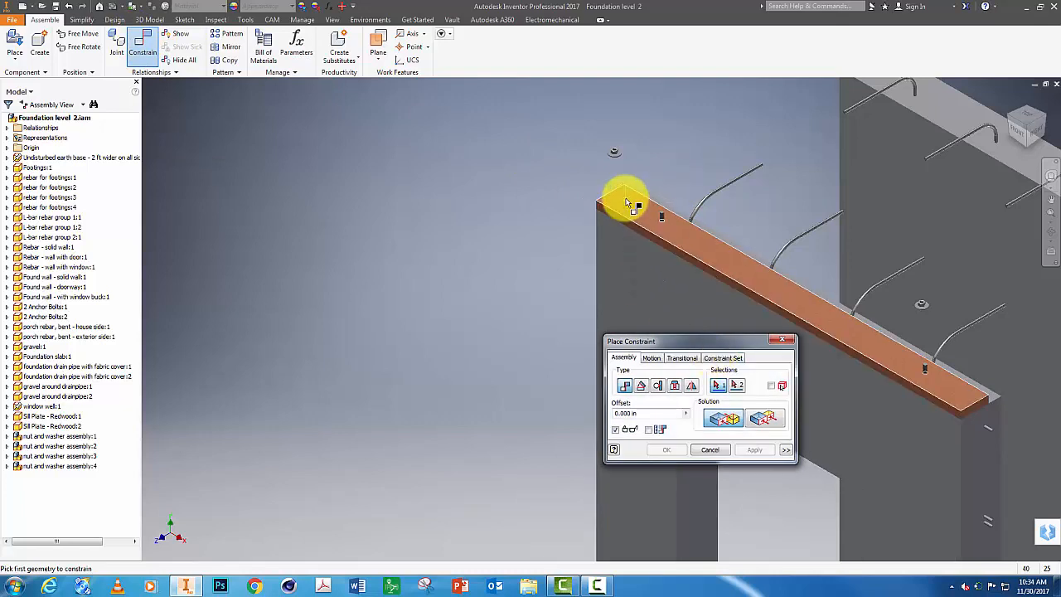
{"action": "scroll", "coordinate": [617, 195], "scroll_direction": "down", "scroll_amount": 3}
{"action": "scroll", "coordinate": [614, 189], "scroll_direction": "up", "scroll_amount": 4}
{"action": "scroll", "coordinate": [623, 152], "scroll_direction": "up", "scroll_amount": 5}
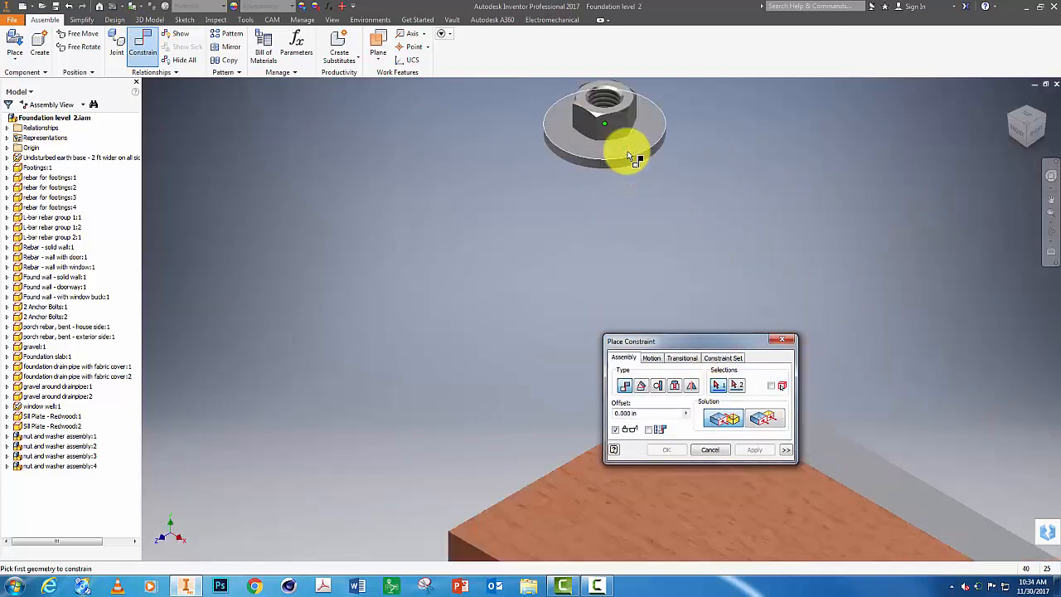
{"action": "right_click", "coordinate": [634, 152]}
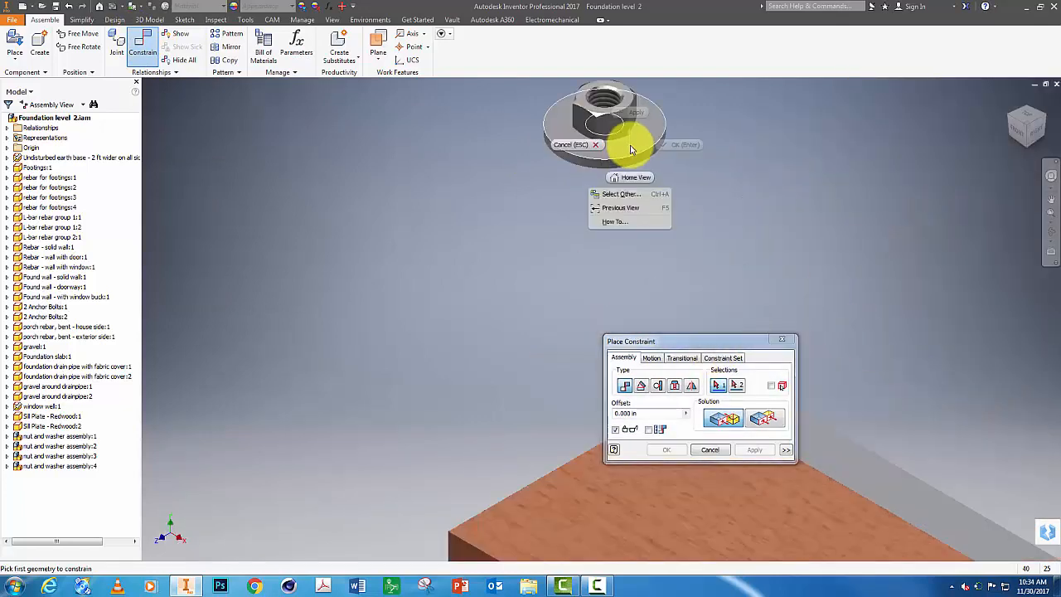
{"action": "left_click", "coordinate": [619, 192]}
{"action": "left_click", "coordinate": [616, 196]}
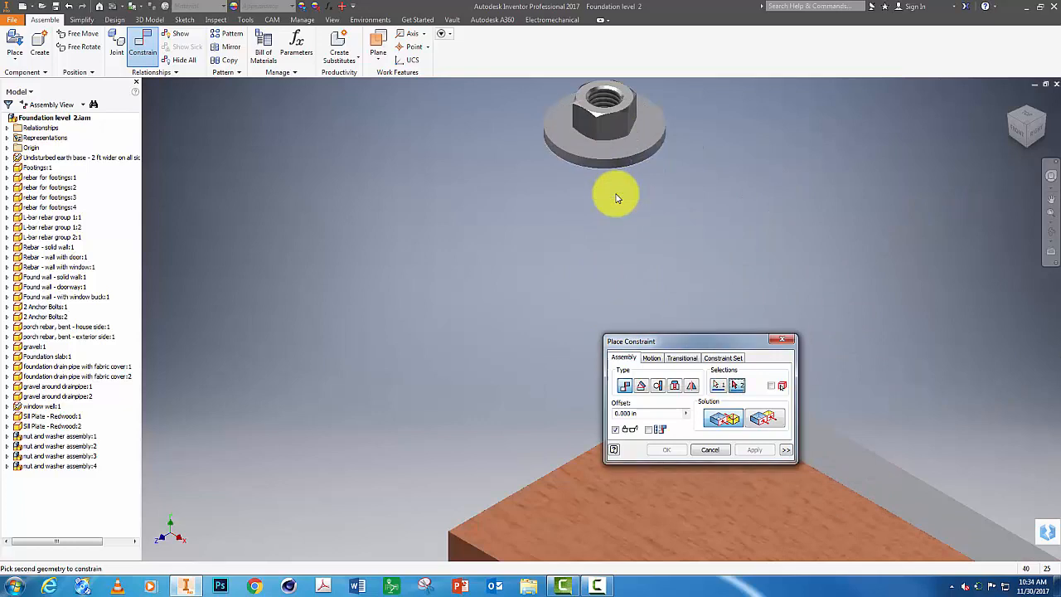
{"action": "left_click", "coordinate": [795, 506]}
{"action": "scroll", "coordinate": [812, 434], "scroll_direction": "up", "scroll_amount": 3}
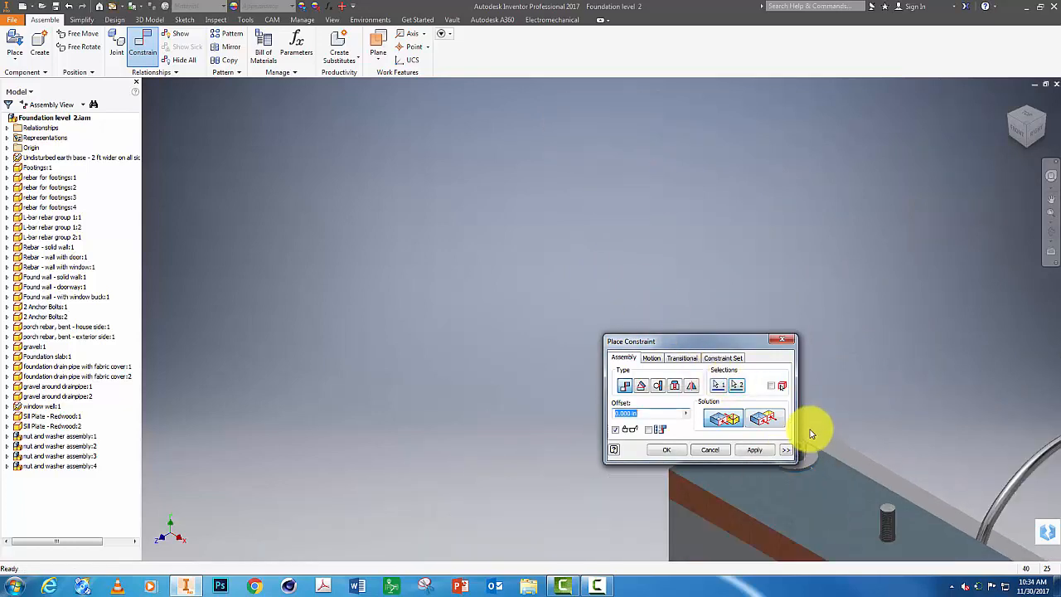
{"action": "middle_click_drag", "start_coordinate": [858, 455], "coordinate": [444, 195]}
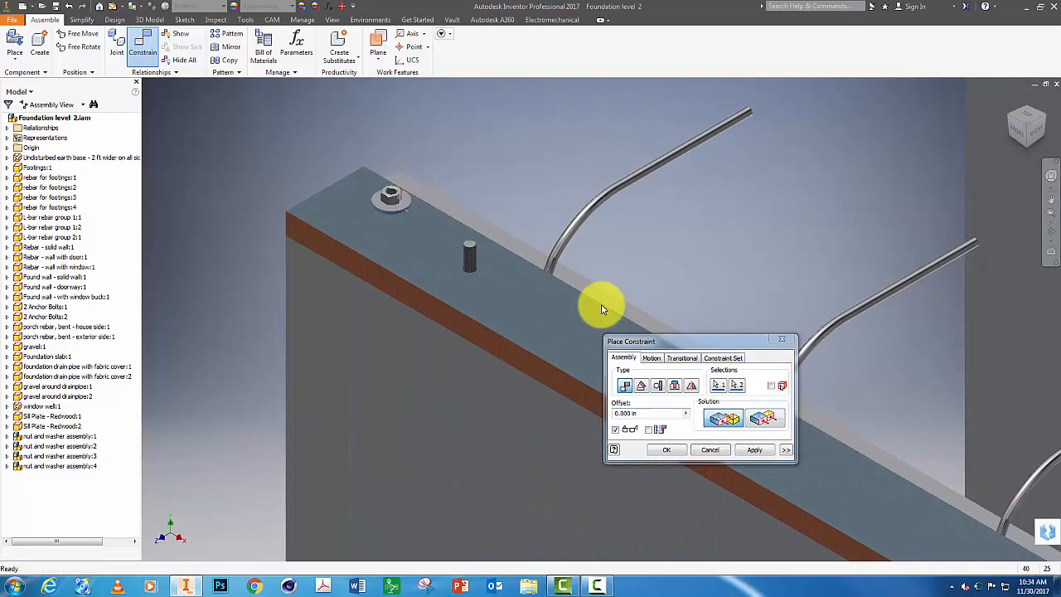
{"action": "left_click", "coordinate": [753, 451]}
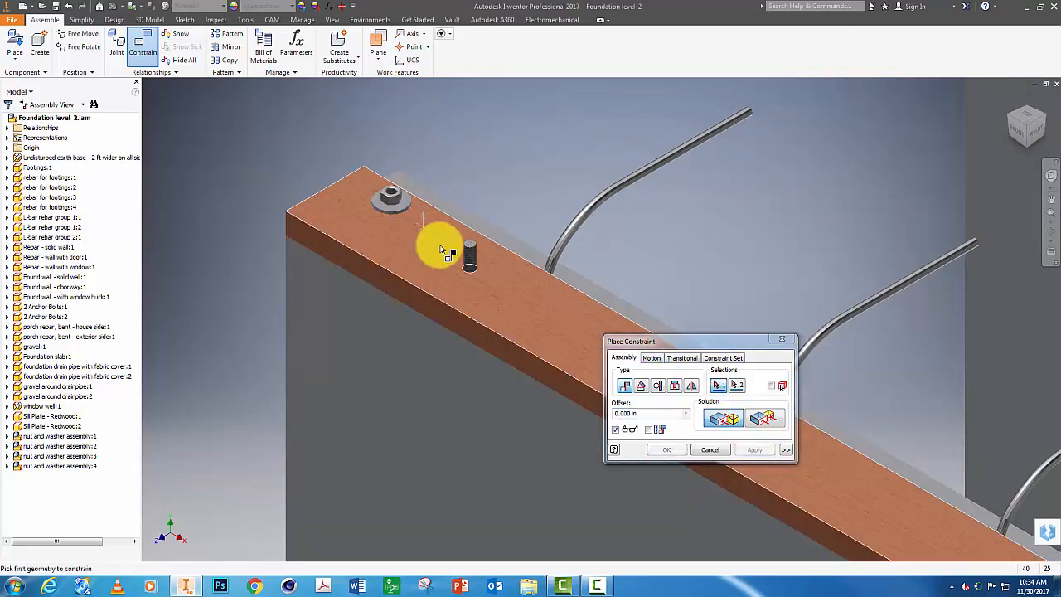
- Mate that nut's center axis to the axis of the nearest anchor bolt on the doorway wall with zero offset, and finish constraining
{"action": "left_click", "coordinate": [470, 257]}
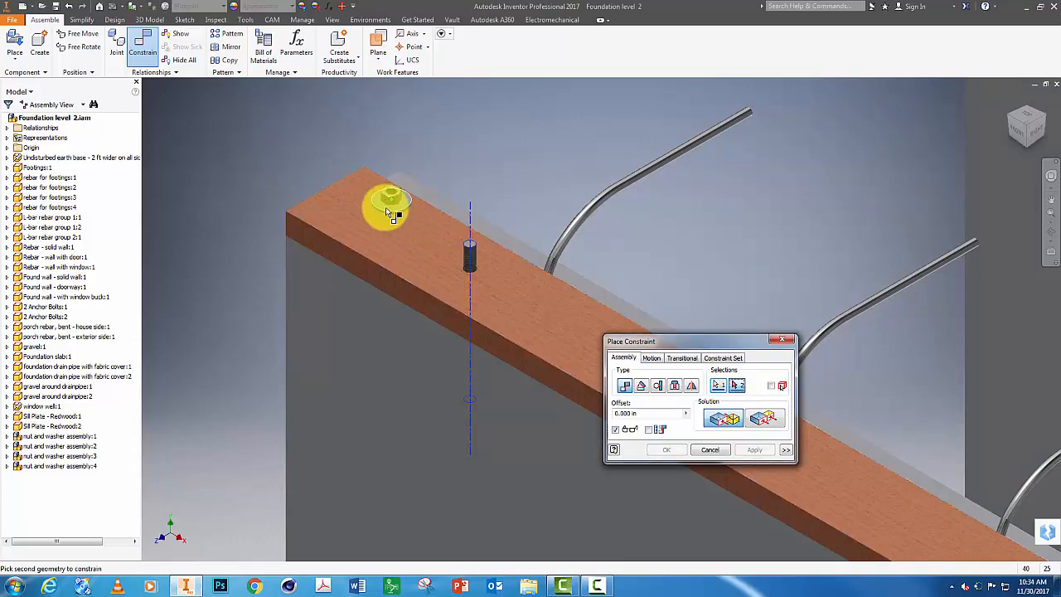
{"action": "scroll", "coordinate": [390, 208], "scroll_direction": "up", "scroll_amount": 5}
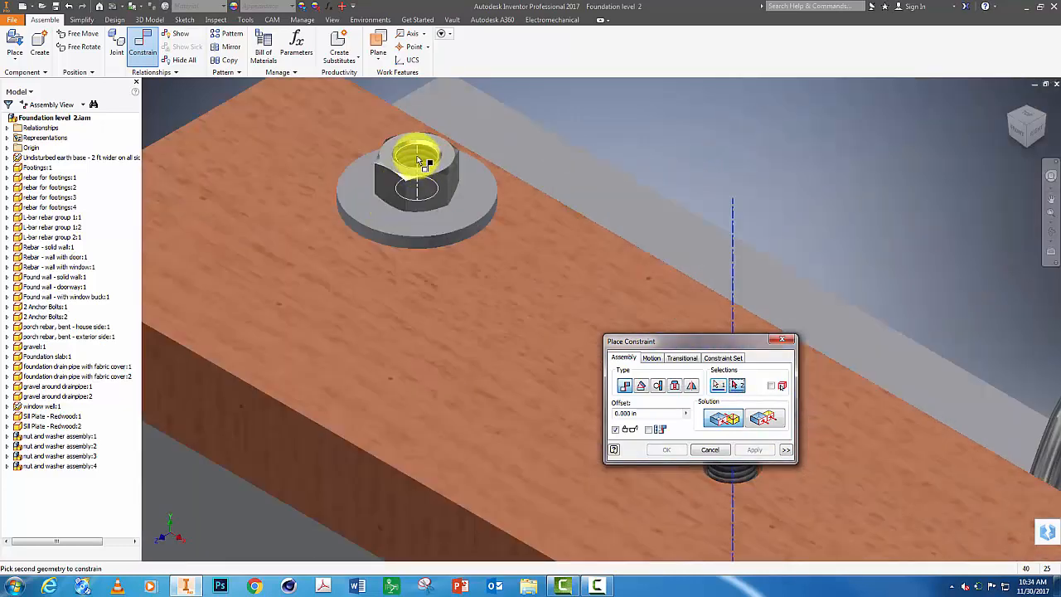
{"action": "left_click", "coordinate": [416, 158]}
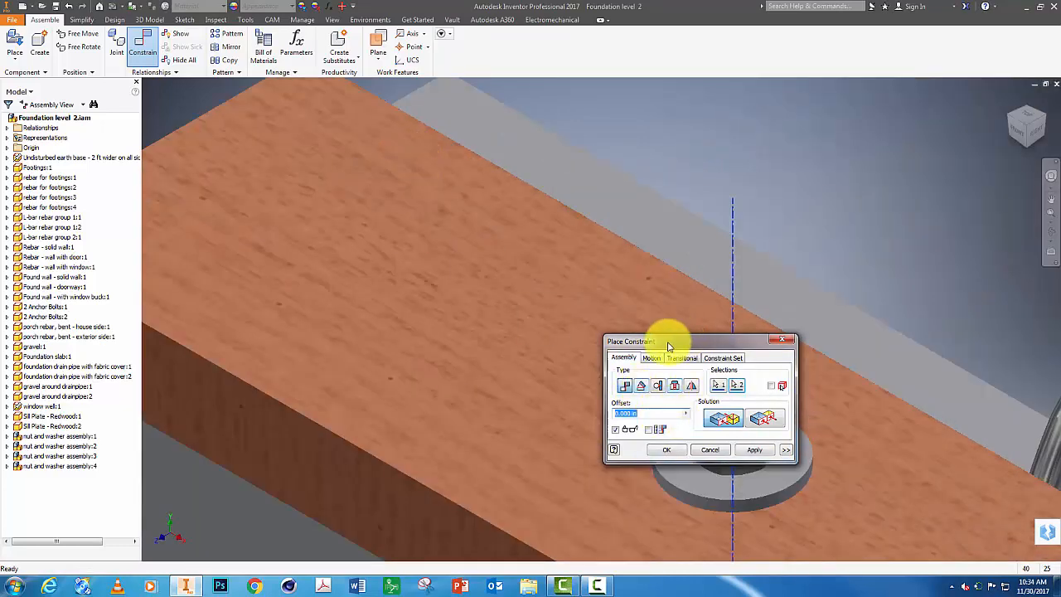
{"action": "left_click_drag", "start_coordinate": [669, 346], "coordinate": [391, 204]}
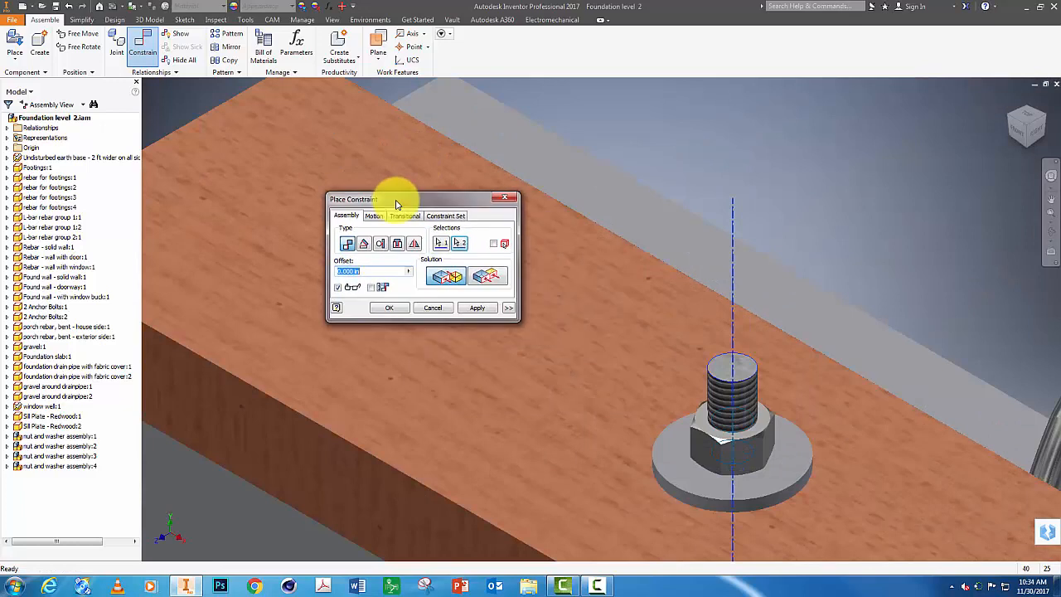
{"action": "left_click", "coordinate": [476, 307]}
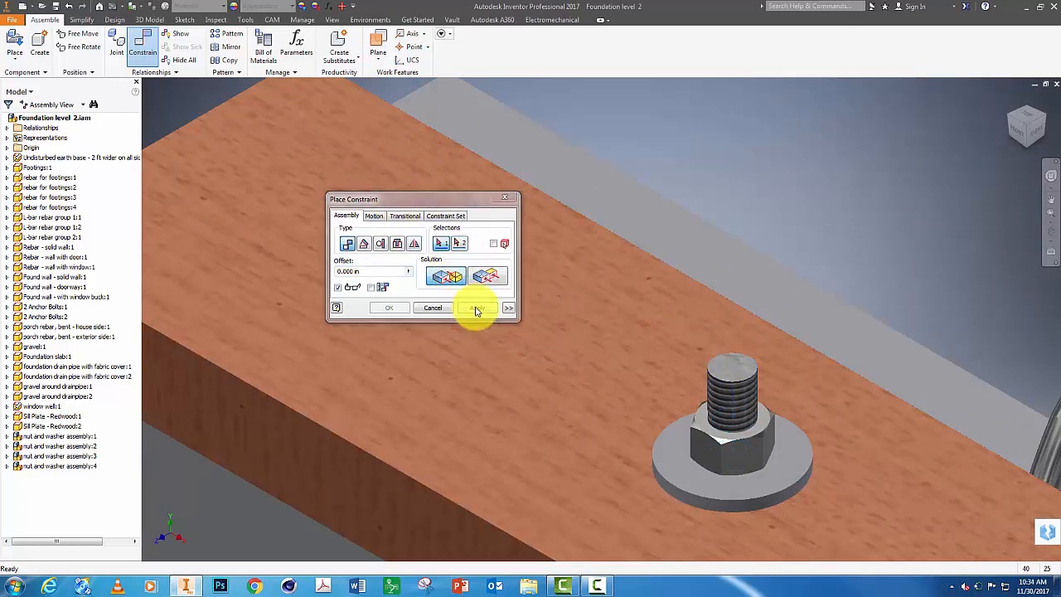
{"action": "left_click", "coordinate": [506, 200]}
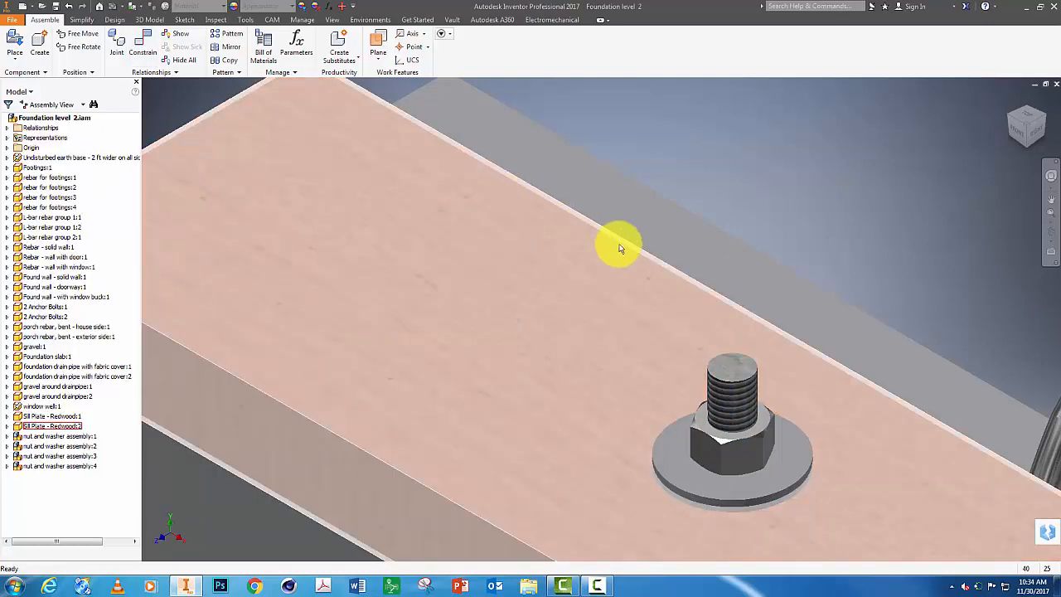
{"action": "scroll", "coordinate": [822, 337], "scroll_direction": "down", "scroll_amount": 4}
{"action": "scroll", "coordinate": [825, 348], "scroll_direction": "up", "scroll_amount": 10}
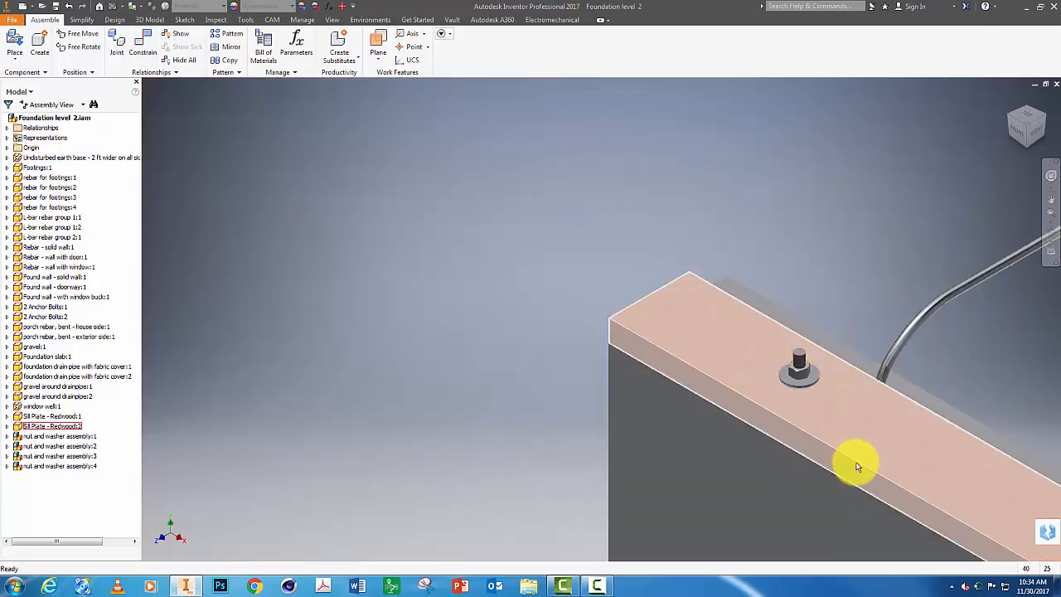
- Mate the underside of the doorway wall's remaining loose washer to the redwood sill plate's top face with zero offset
{"action": "scroll", "coordinate": [403, 345], "scroll_direction": "up", "scroll_amount": 4}
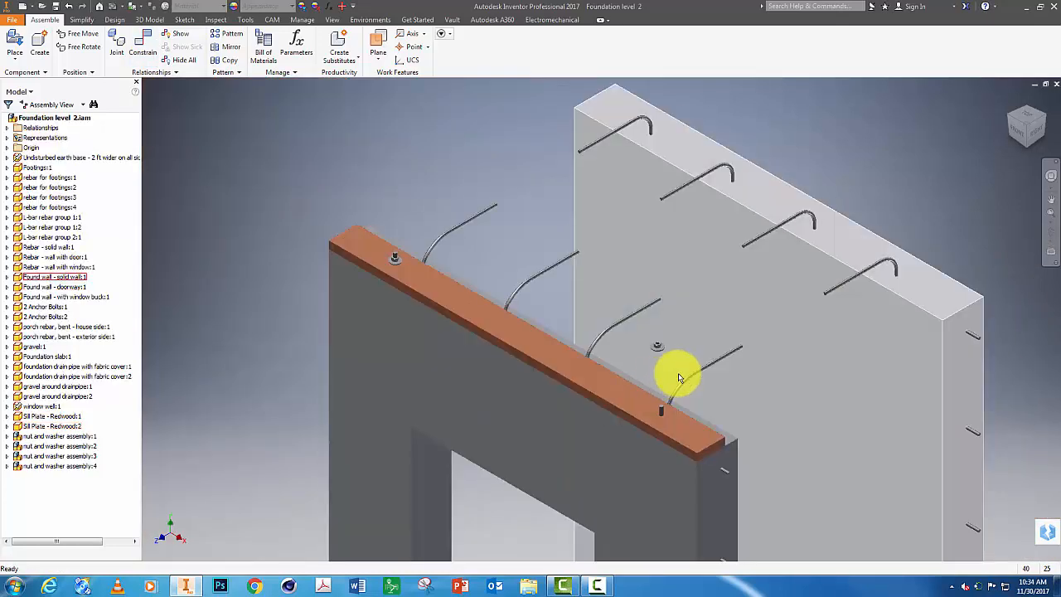
{"action": "scroll", "coordinate": [678, 362], "scroll_direction": "down", "scroll_amount": 3}
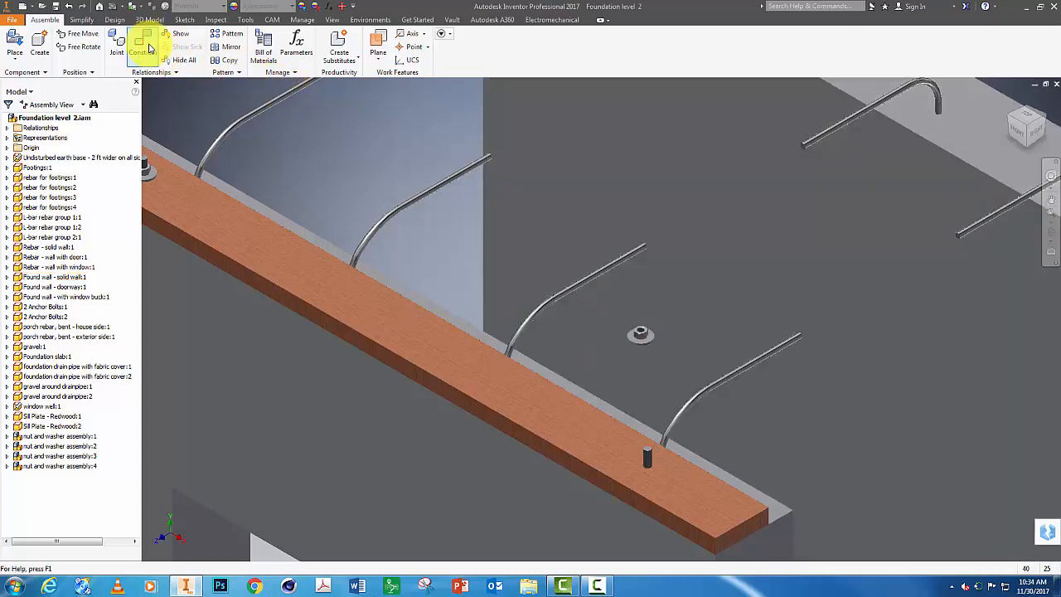
{"action": "left_click", "coordinate": [143, 47]}
{"action": "scroll", "coordinate": [647, 343], "scroll_direction": "up", "scroll_amount": 2}
{"action": "scroll", "coordinate": [651, 339], "scroll_direction": "down", "scroll_amount": 4}
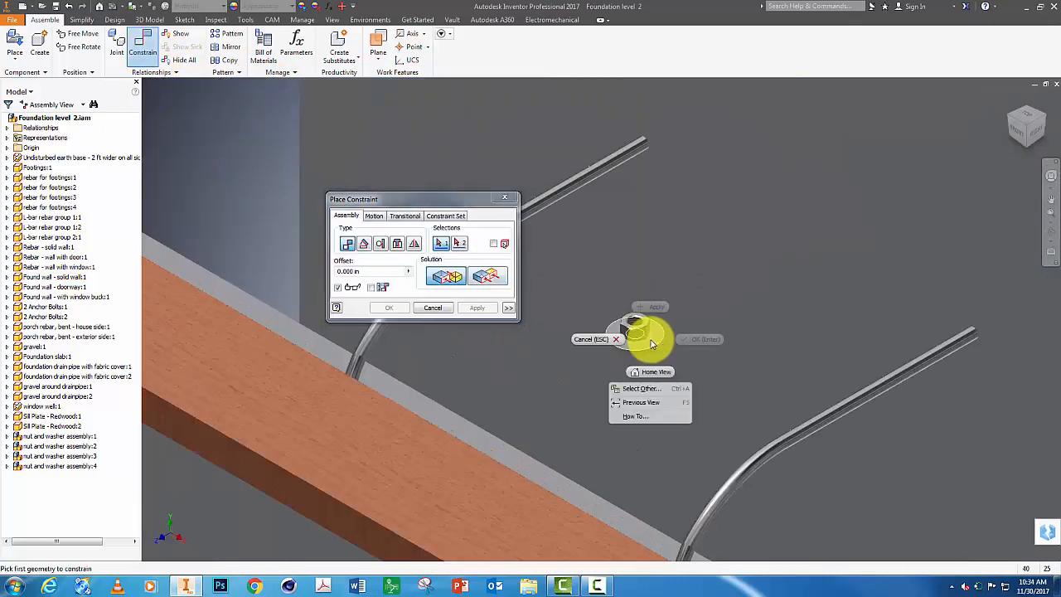
{"action": "left_click", "coordinate": [651, 392]}
{"action": "left_click", "coordinate": [566, 538]}
{"action": "scroll", "coordinate": [604, 496], "scroll_direction": "up", "scroll_amount": 4}
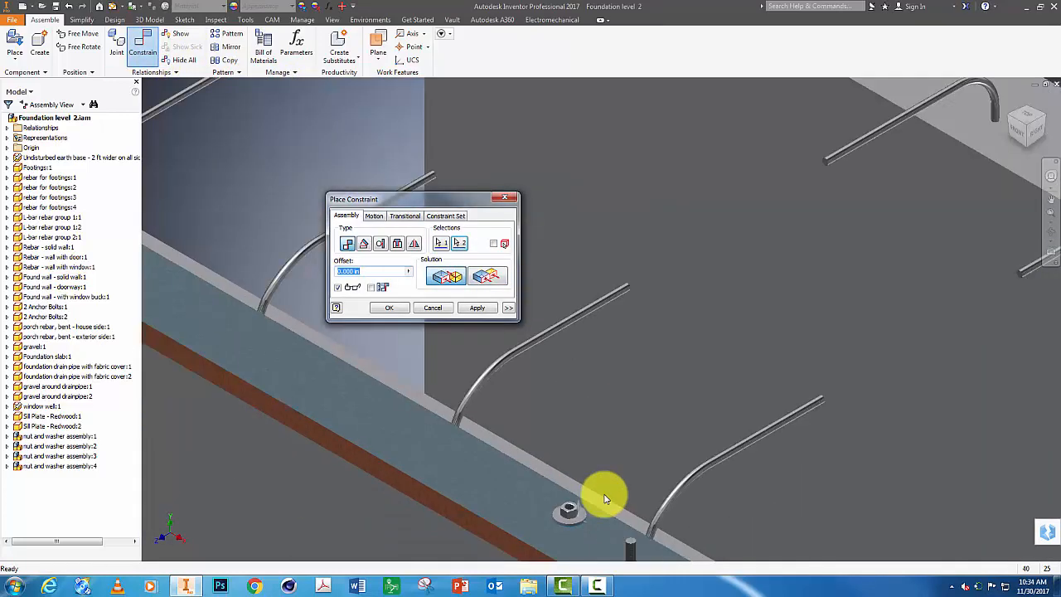
{"action": "left_click", "coordinate": [484, 308]}
- Mate the center axis of the doorway wall's second nut to the adjacent anchor bolt's axis with zero offset, and finish constraining
{"action": "scroll", "coordinate": [588, 503], "scroll_direction": "down", "scroll_amount": 4}
{"action": "scroll", "coordinate": [591, 480], "scroll_direction": "down", "scroll_amount": 2}
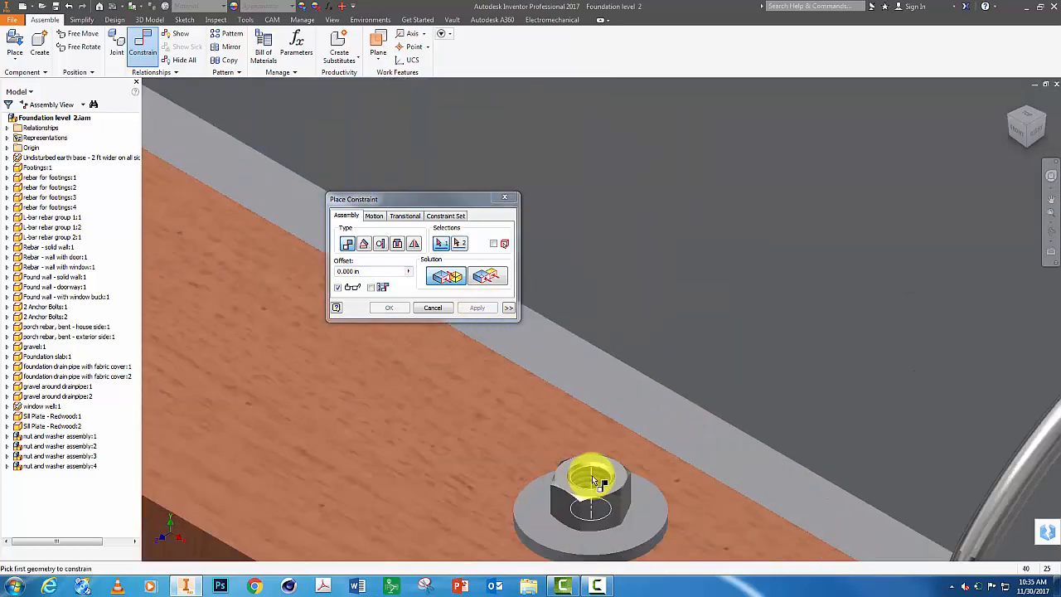
{"action": "scroll", "coordinate": [591, 477], "scroll_direction": "up", "scroll_amount": 2}
{"action": "left_click", "coordinate": [719, 518]}
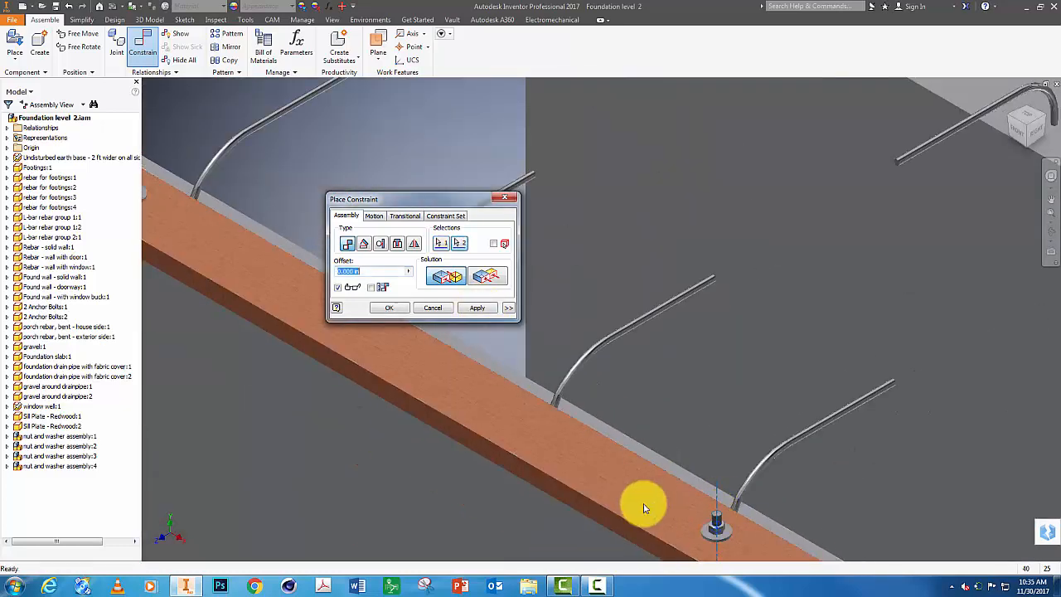
{"action": "left_click", "coordinate": [386, 309]}
- Mate the underside of the washer at the window wall's far end to the sill plate's top face with zero offset
{"action": "scroll", "coordinate": [273, 474], "scroll_direction": "up", "scroll_amount": 5}
{"action": "scroll", "coordinate": [522, 260], "scroll_direction": "down", "scroll_amount": 3}
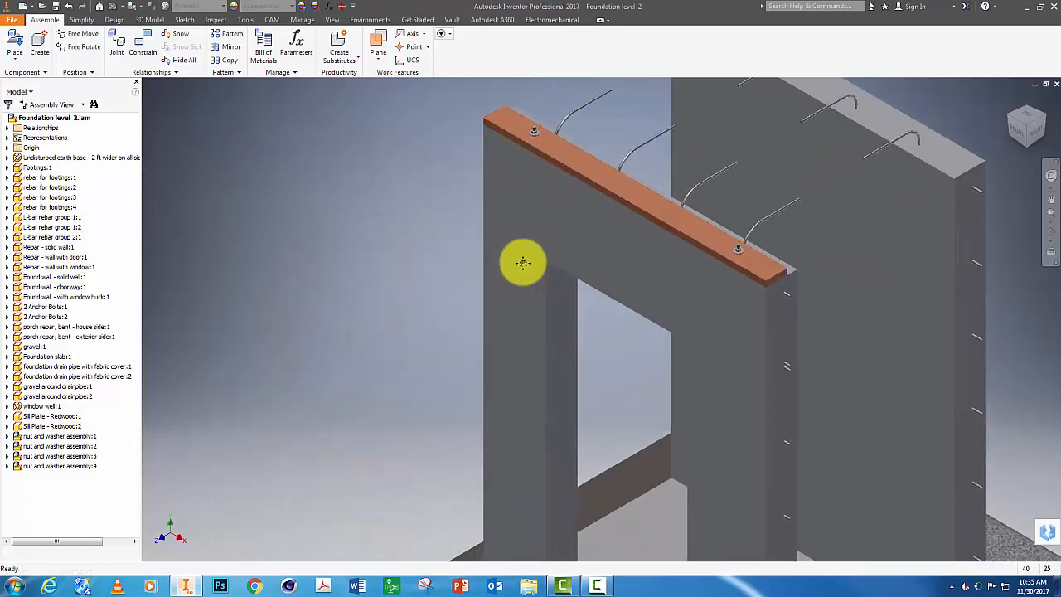
{"action": "scroll", "coordinate": [574, 233], "scroll_direction": "down", "scroll_amount": 3}
{"action": "scroll", "coordinate": [265, 440], "scroll_direction": "up", "scroll_amount": 5}
{"action": "scroll", "coordinate": [409, 379], "scroll_direction": "down", "scroll_amount": 6}
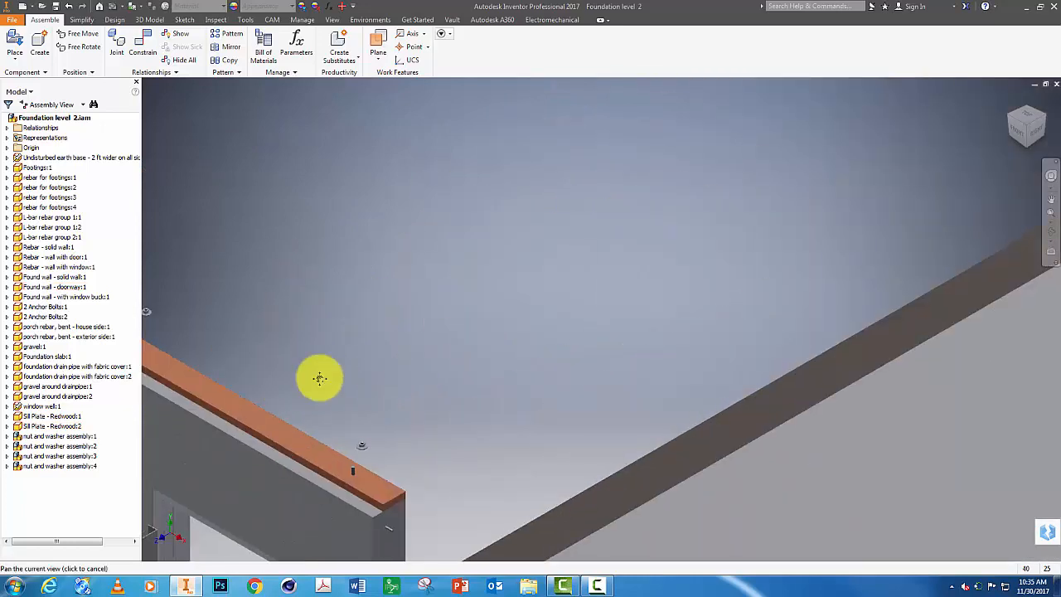
{"action": "scroll", "coordinate": [269, 224], "scroll_direction": "down", "scroll_amount": 2}
{"action": "left_click", "coordinate": [143, 43]}
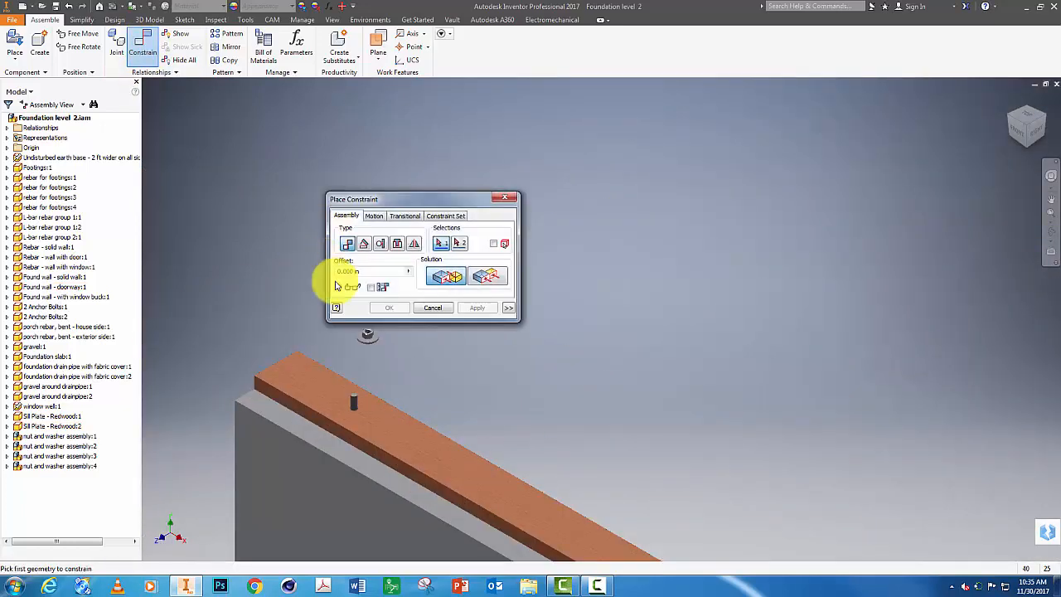
{"action": "scroll", "coordinate": [386, 332], "scroll_direction": "up", "scroll_amount": 3}
{"action": "scroll", "coordinate": [365, 343], "scroll_direction": "down", "scroll_amount": 5}
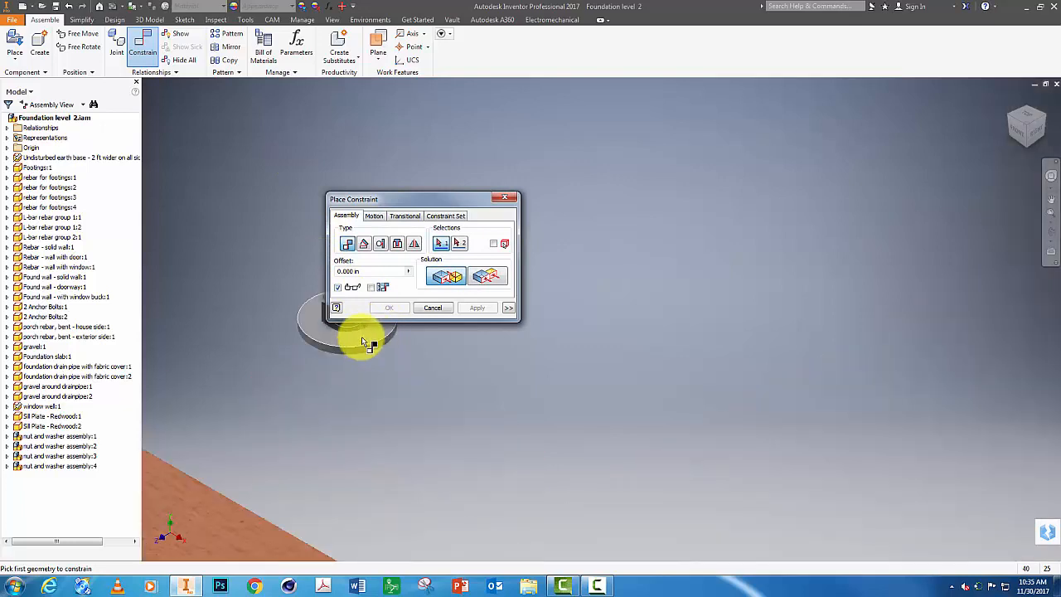
{"action": "left_click", "coordinate": [376, 395]}
{"action": "scroll", "coordinate": [318, 447], "scroll_direction": "up", "scroll_amount": 4}
{"action": "left_click", "coordinate": [318, 456]}
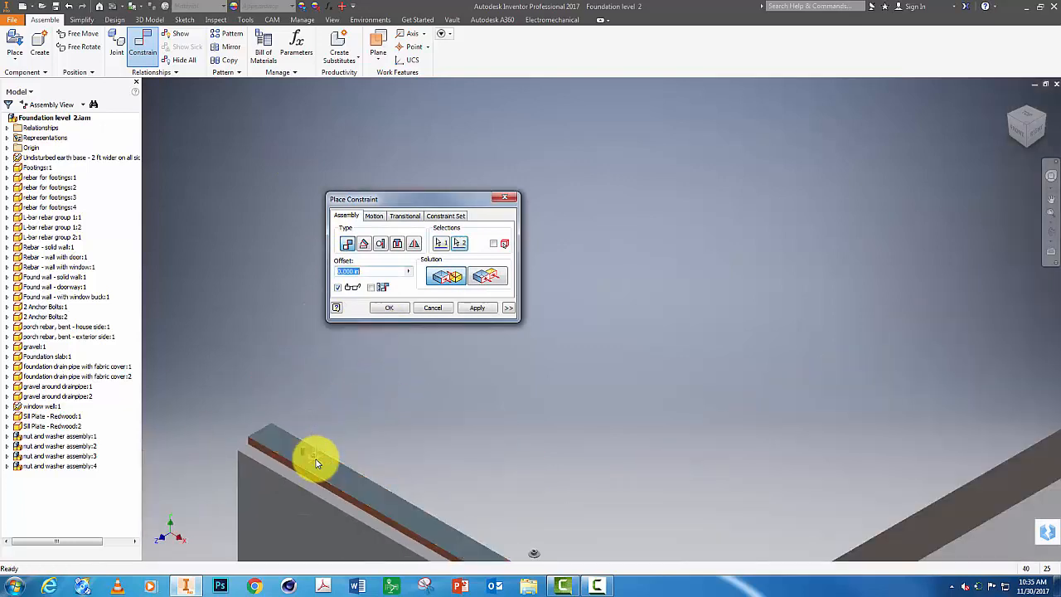
{"action": "left_click", "coordinate": [476, 307]}
- Mate the center axis of the nut at the window wall's far end to the adjacent anchor bolt's axis, and finish constraining
{"action": "scroll", "coordinate": [308, 440], "scroll_direction": "down", "scroll_amount": 3}
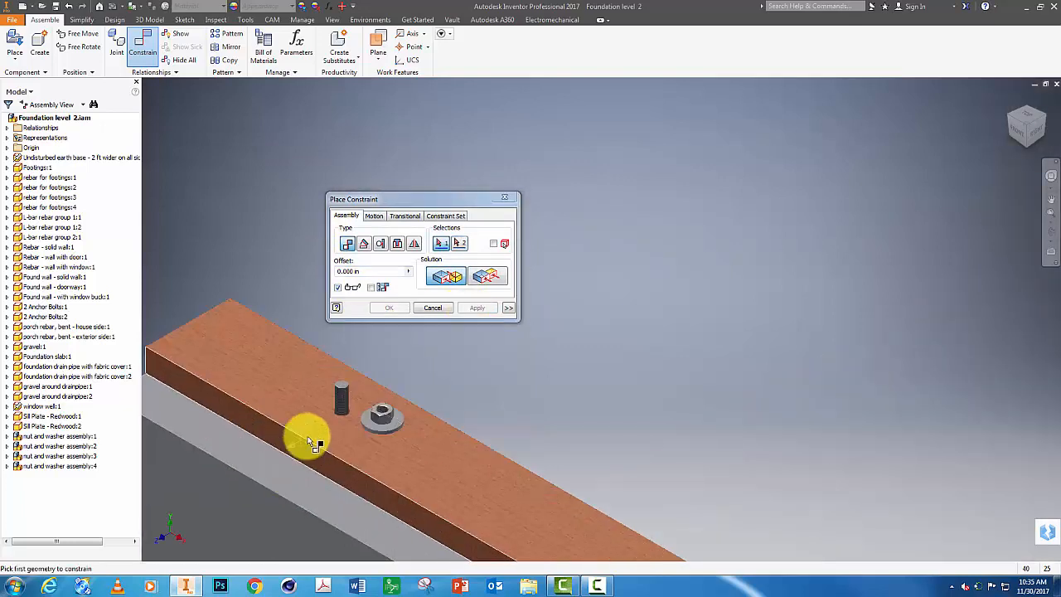
{"action": "scroll", "coordinate": [381, 415], "scroll_direction": "down", "scroll_amount": 2}
{"action": "left_click", "coordinate": [379, 417]}
{"action": "left_click", "coordinate": [316, 369]}
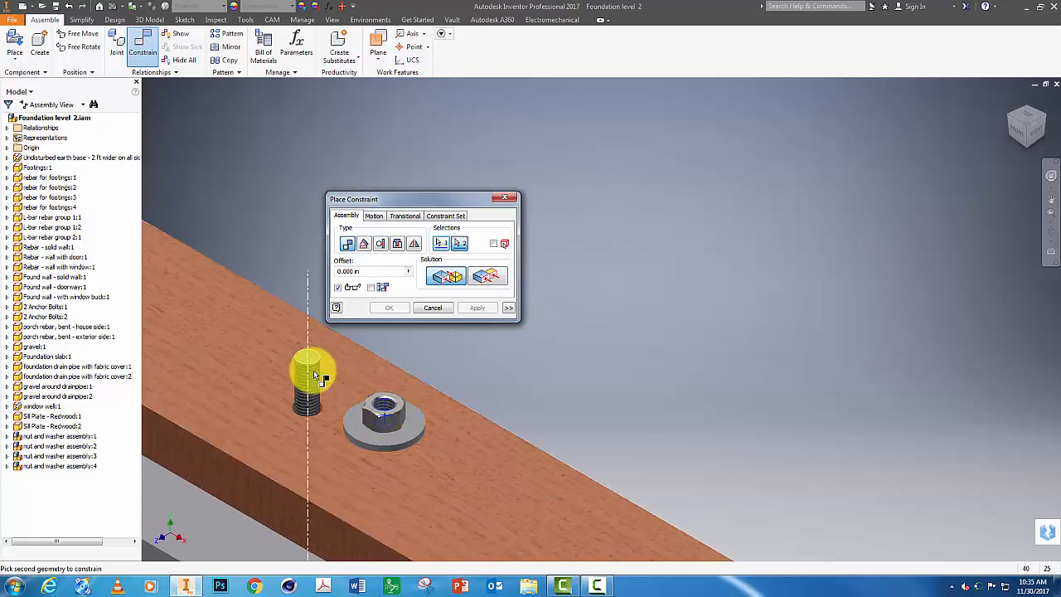
{"action": "left_click", "coordinate": [433, 307]}
- Mate the underside of the last loose washer to the top face of the window wall's sill plate with zero offset
{"action": "scroll", "coordinate": [587, 473], "scroll_direction": "up", "scroll_amount": 3}
{"action": "scroll", "coordinate": [628, 473], "scroll_direction": "down", "scroll_amount": 4}
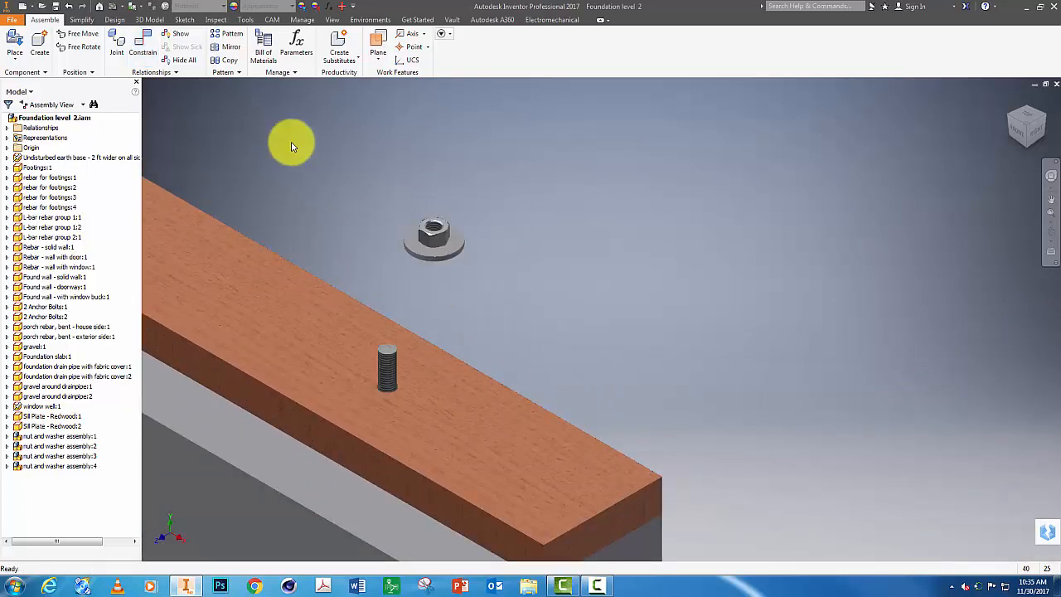
{"action": "key", "text": "c"}
{"action": "left_click_drag", "start_coordinate": [421, 198], "coordinate": [635, 197]}
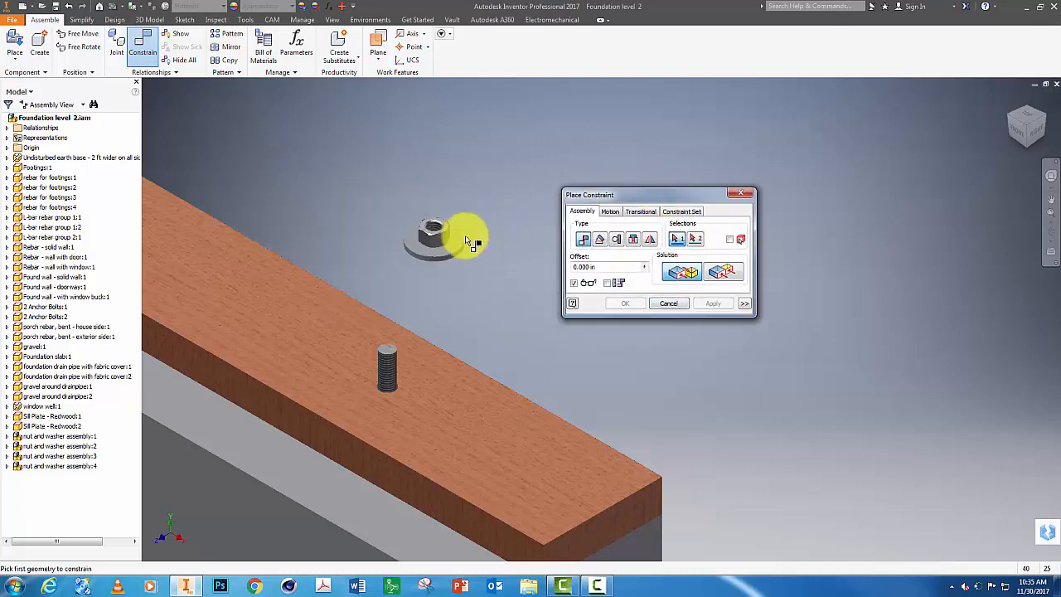
{"action": "left_click", "coordinate": [467, 242]}
{"action": "left_click", "coordinate": [448, 292]}
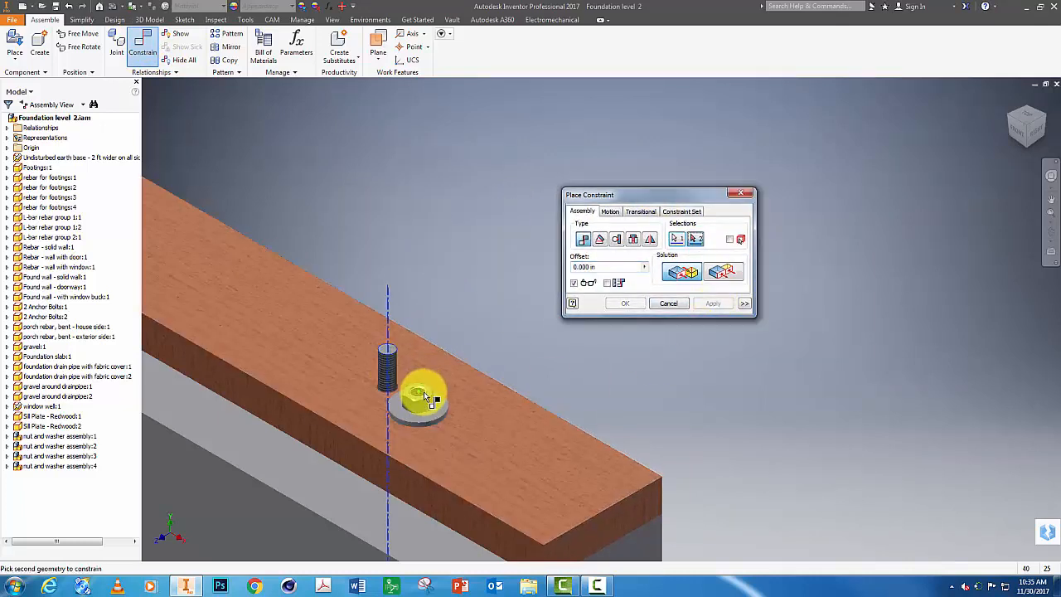
- Mate the remaining window wall anchor bolt's axis to the last nut's center axis with zero offset, and finish constraining
{"action": "left_click", "coordinate": [427, 396]}
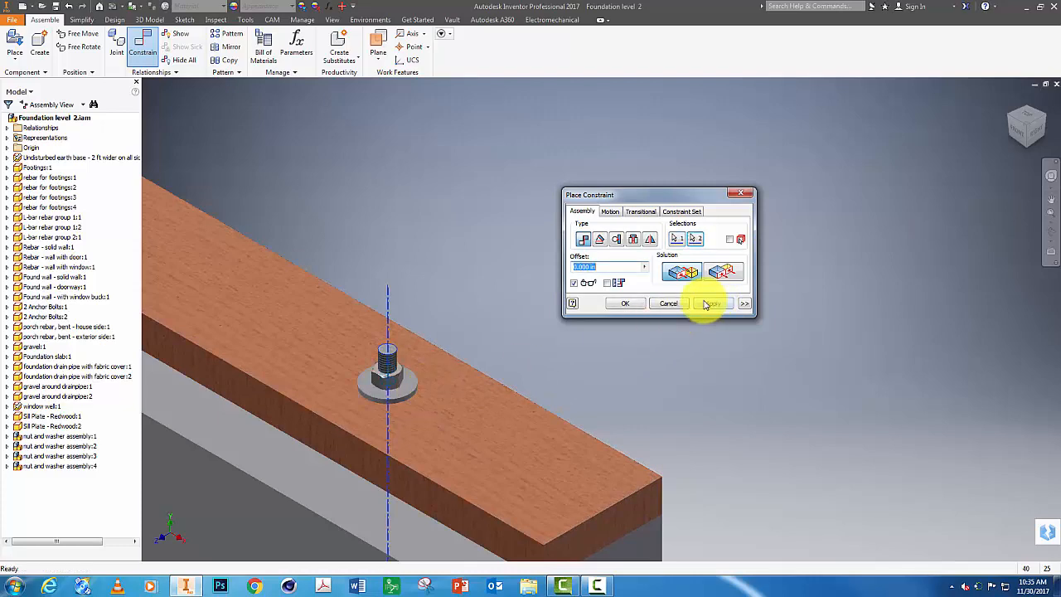
{"action": "left_click", "coordinate": [625, 303]}
{"action": "left_click", "coordinate": [1012, 102]}
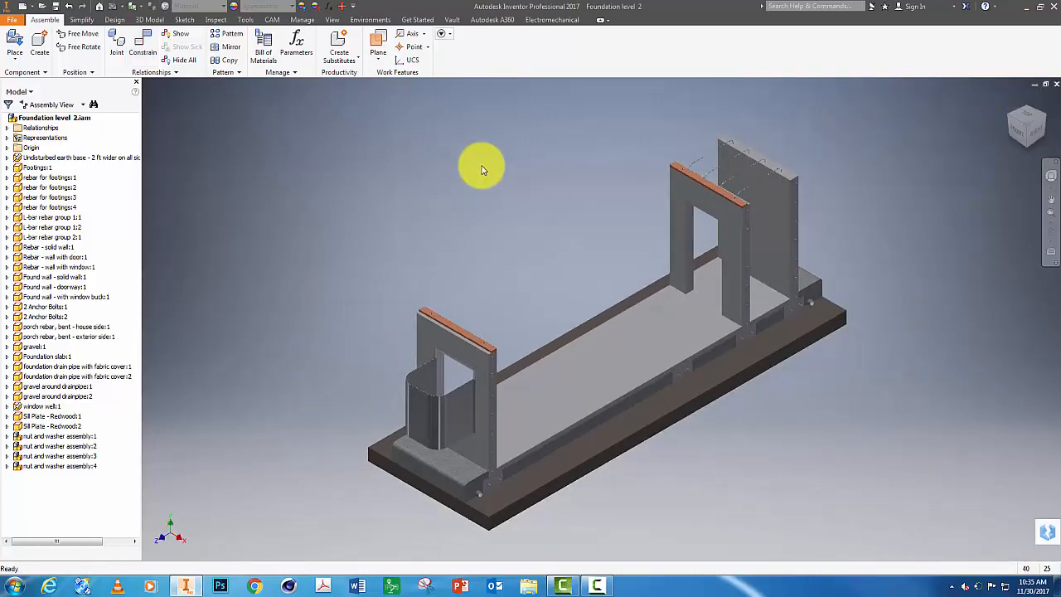